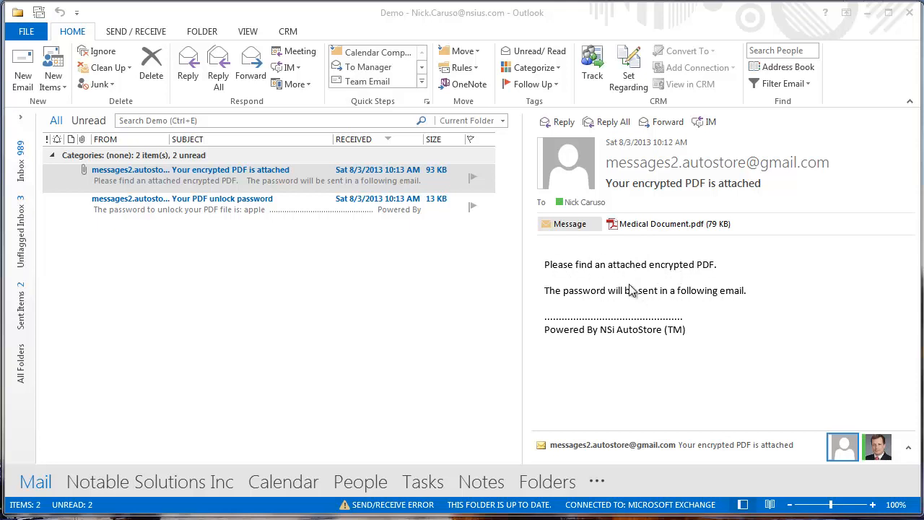
- Open the Medical Document.pdf attachment from the AutoStore email in Outlook
{"action": "double_click", "coordinate": [641, 226]}
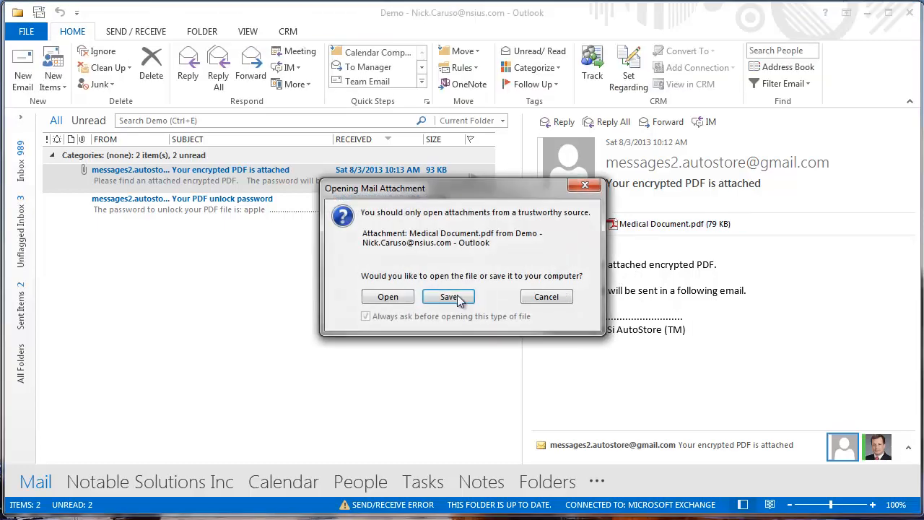
{"action": "left_click", "coordinate": [389, 297]}
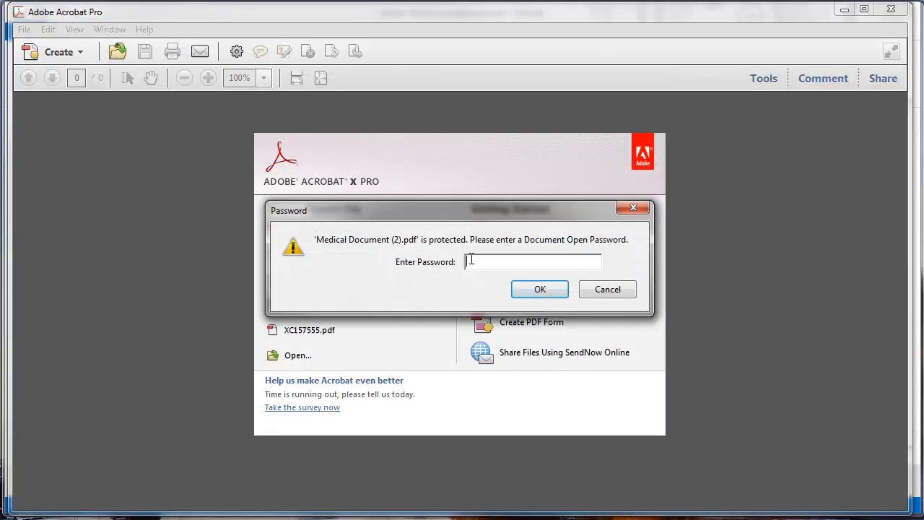
- Unlock the PDF with its document open password, zoom out to the whole page, then close Acrobat
{"action": "key", "text": "Return"}
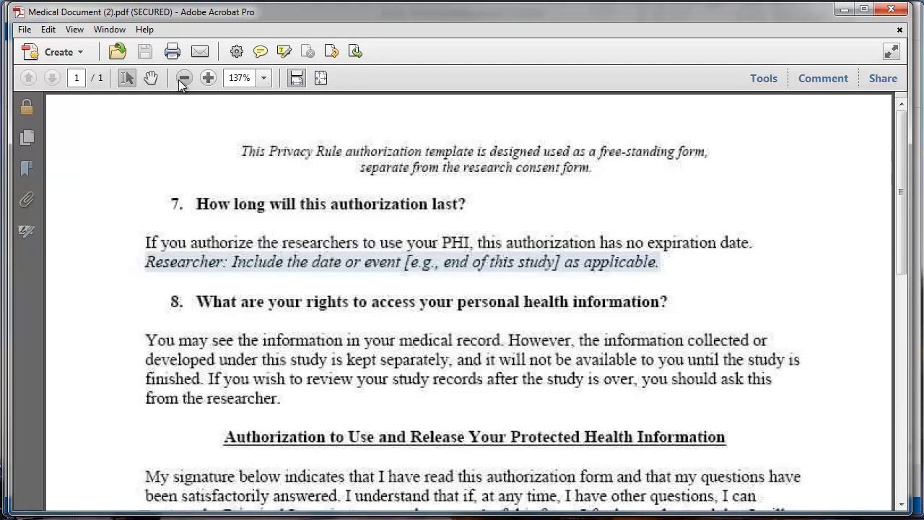
{"action": "left_click", "coordinate": [179, 81]}
{"action": "left_click", "coordinate": [179, 80]}
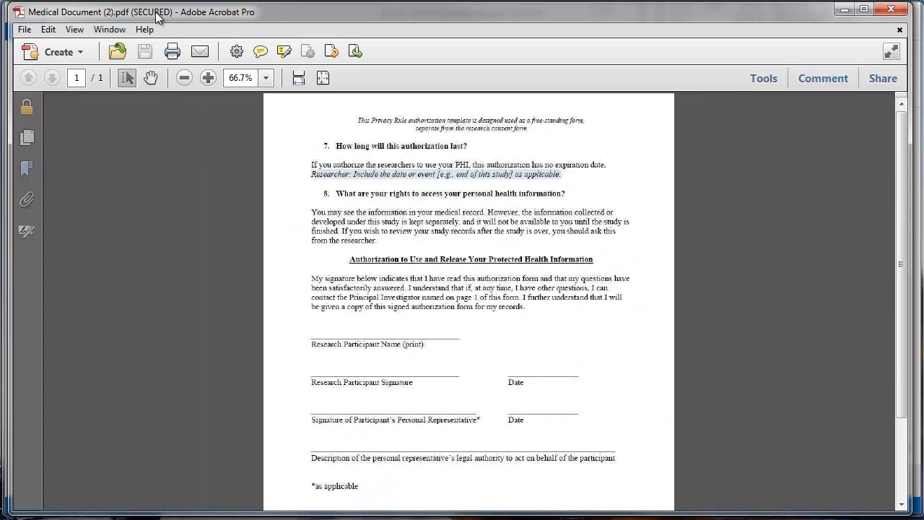
{"action": "left_click", "coordinate": [891, 8]}
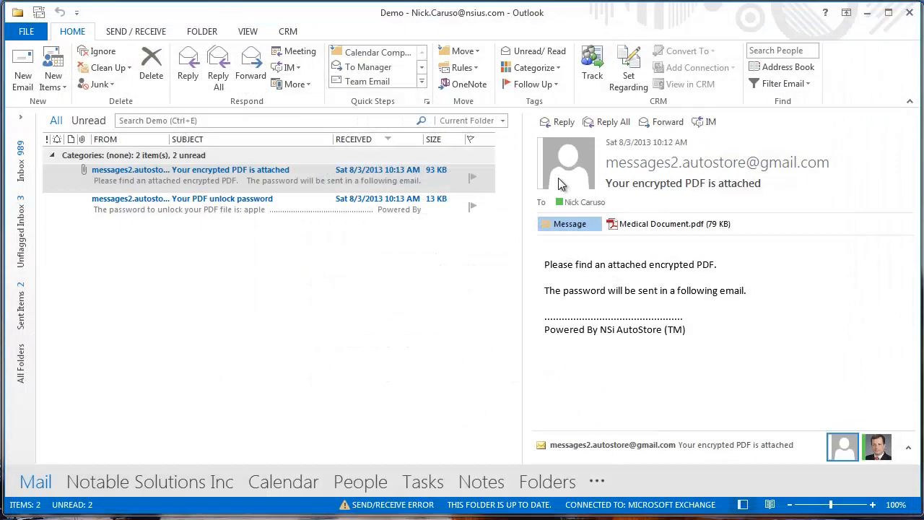
- Open the 'Your PDF unlock password' email, glancing back at the encrypted PDF email
{"action": "left_click", "coordinate": [354, 209]}
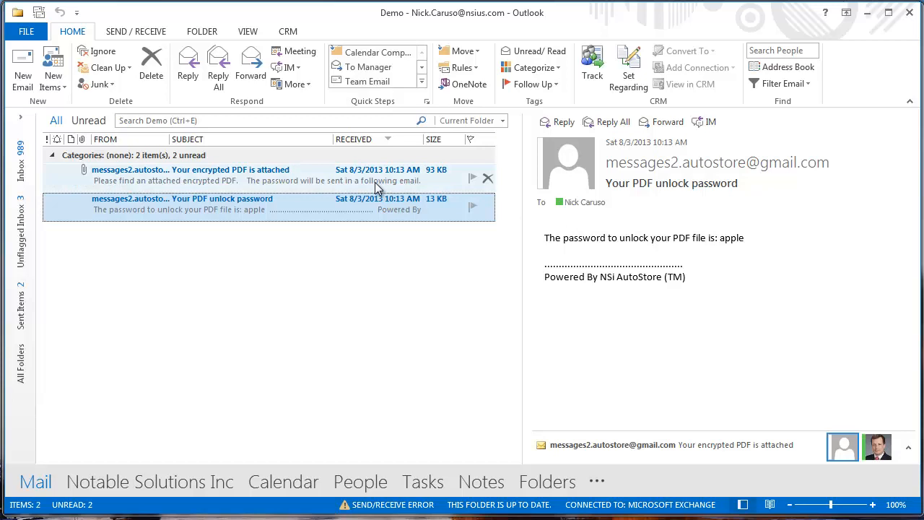
{"action": "left_click", "coordinate": [299, 177]}
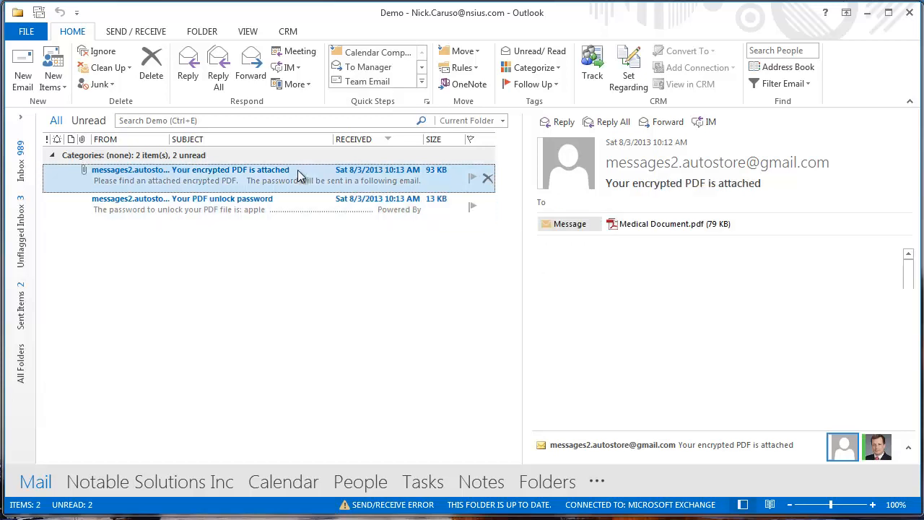
{"action": "left_click", "coordinate": [282, 208]}
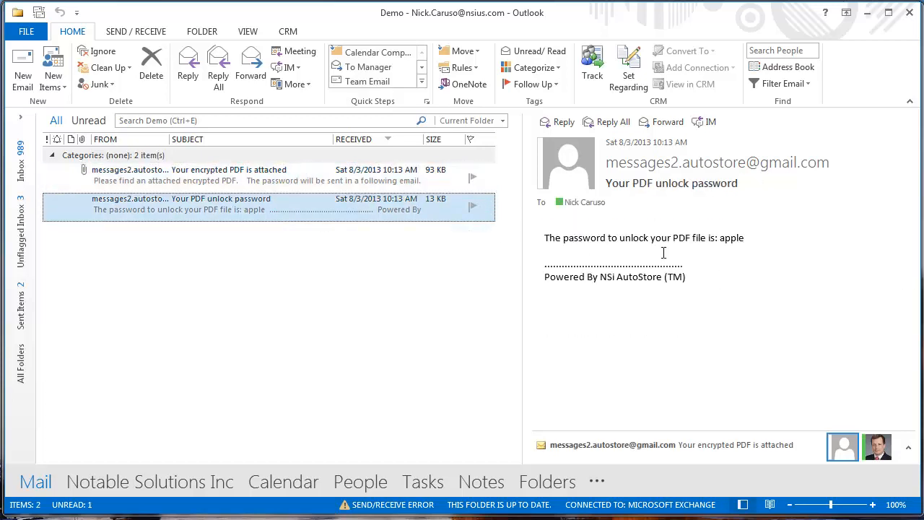
- Select the password line in the message body, then minimize Outlook
{"action": "left_click", "coordinate": [688, 240]}
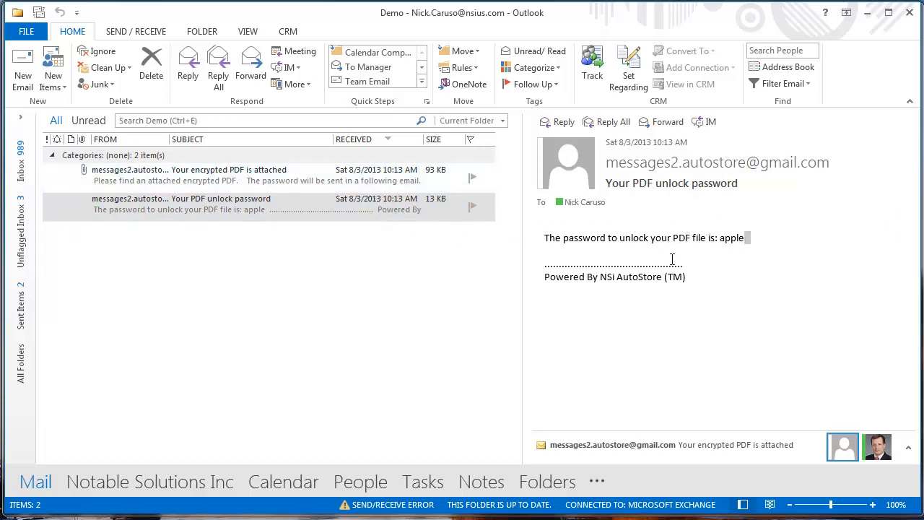
{"action": "left_click", "coordinate": [707, 241]}
{"action": "left_click_drag", "start_coordinate": [745, 237], "coordinate": [655, 244]}
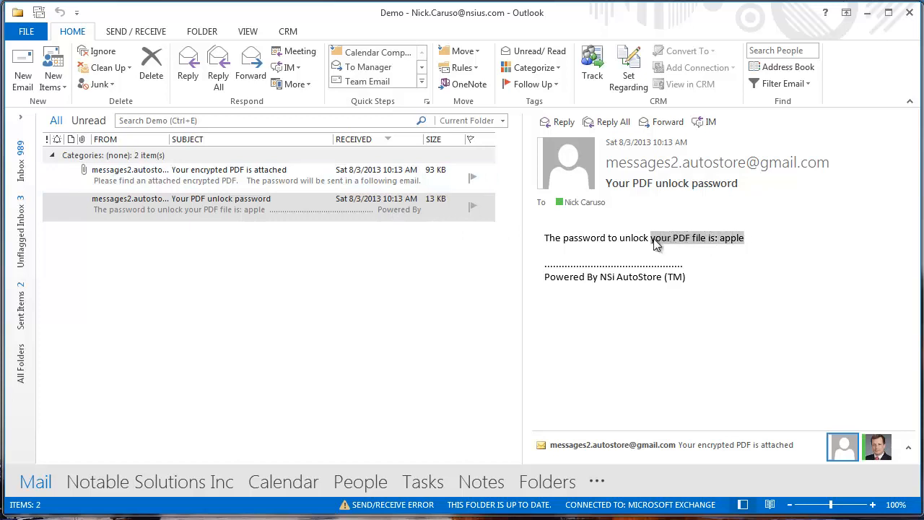
{"action": "left_click", "coordinate": [868, 12]}
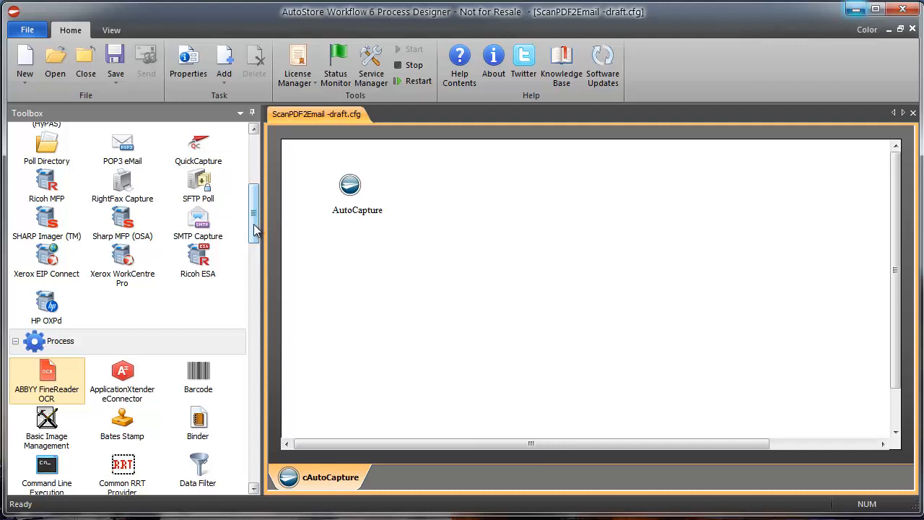
- Drag ABBYY FineReader OCR, Send to Mail Recipient eConnector and Send to Mail Recipient onto the canvas in sequence after AutoCapture
{"action": "left_click_drag", "start_coordinate": [47, 377], "coordinate": [469, 194]}
{"action": "left_click", "coordinate": [467, 186]}
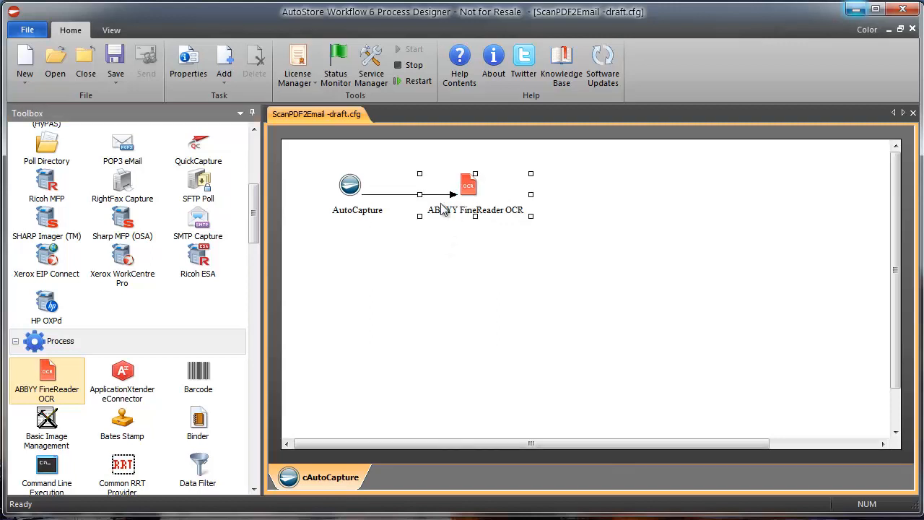
{"action": "left_click_drag", "start_coordinate": [251, 238], "coordinate": [255, 346]}
{"action": "left_click_drag", "start_coordinate": [47, 408], "coordinate": [620, 200]}
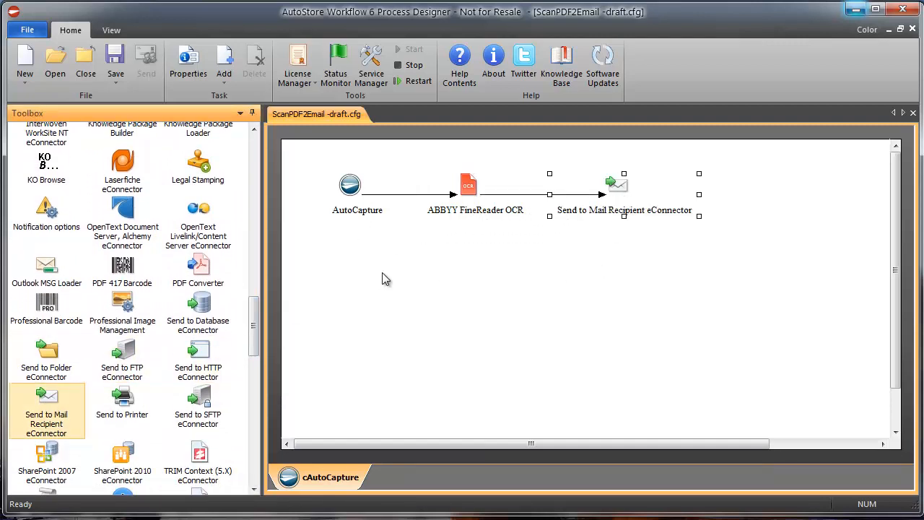
{"action": "left_click_drag", "start_coordinate": [255, 325], "coordinate": [268, 456]}
{"action": "left_click_drag", "start_coordinate": [45, 359], "coordinate": [778, 202]}
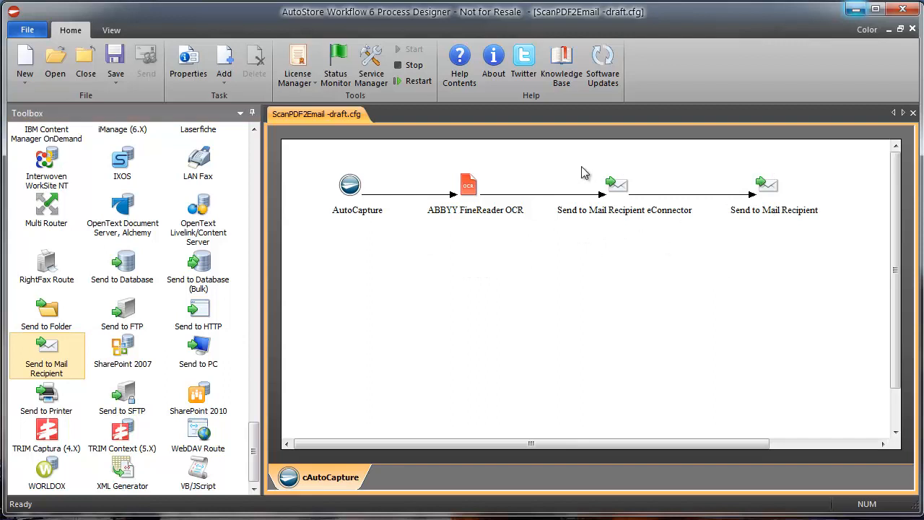
{"action": "left_click_drag", "start_coordinate": [573, 154], "coordinate": [663, 253]}
{"action": "left_click_drag", "start_coordinate": [738, 151], "coordinate": [806, 249]}
- Add an AutoCapture form named Send Encrypted PDF with a Submit button
{"action": "double_click", "coordinate": [351, 186]}
{"action": "left_click", "coordinate": [344, 131]}
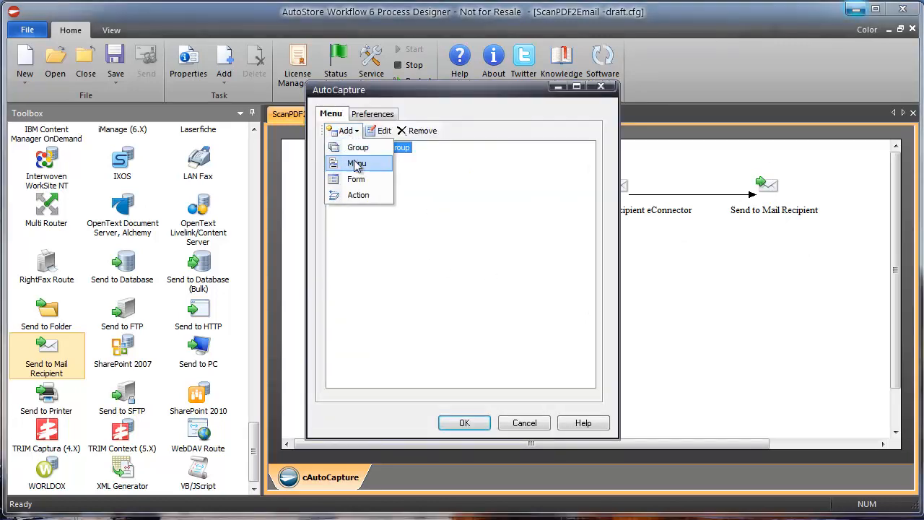
{"action": "left_click", "coordinate": [356, 179]}
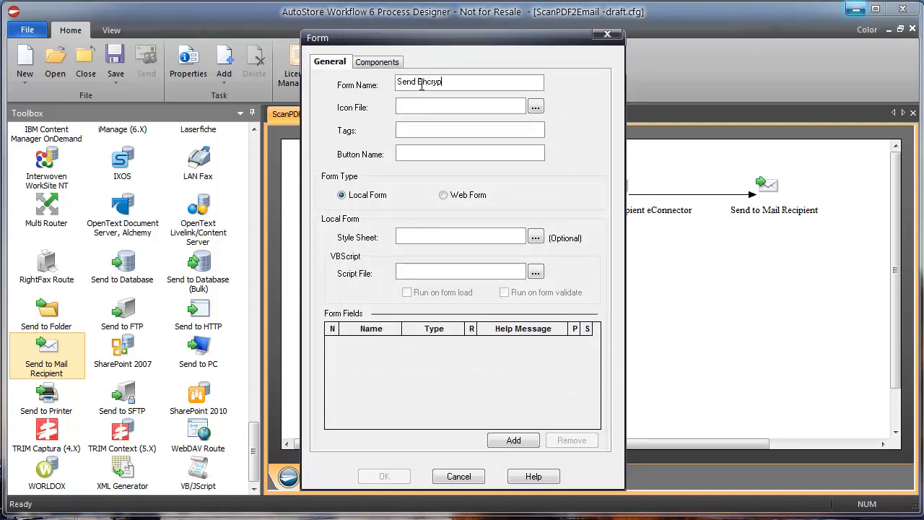
{"action": "key", "text": "Tab"}
{"action": "key", "text": "Tab"}
{"action": "key", "text": "Tab"}
{"action": "type", "text": "Submit"}
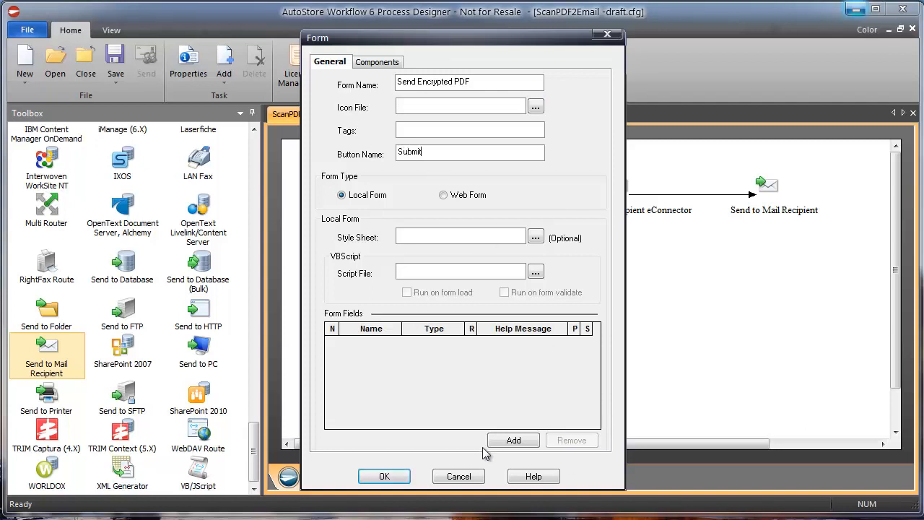
- Add To (email) and Password fields to the form
{"action": "left_click", "coordinate": [527, 439]}
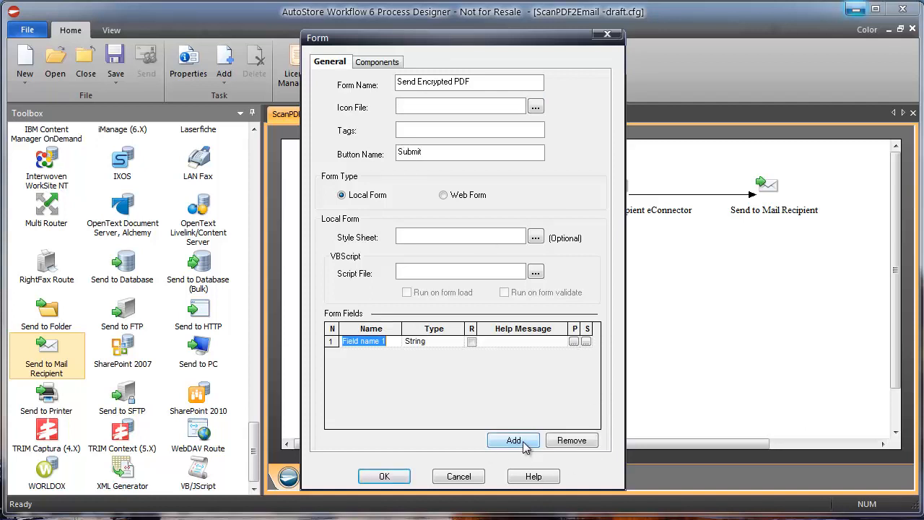
{"action": "type", "text": "To (email"}
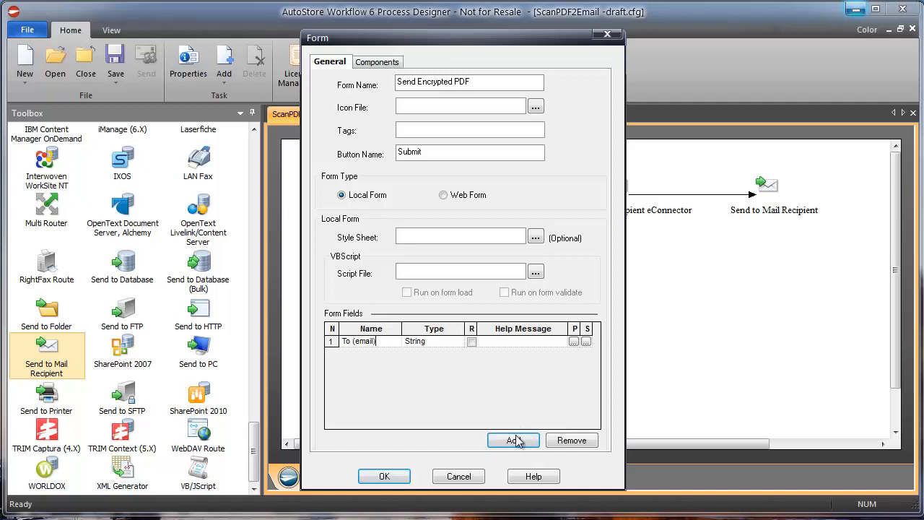
{"action": "left_click", "coordinate": [516, 440]}
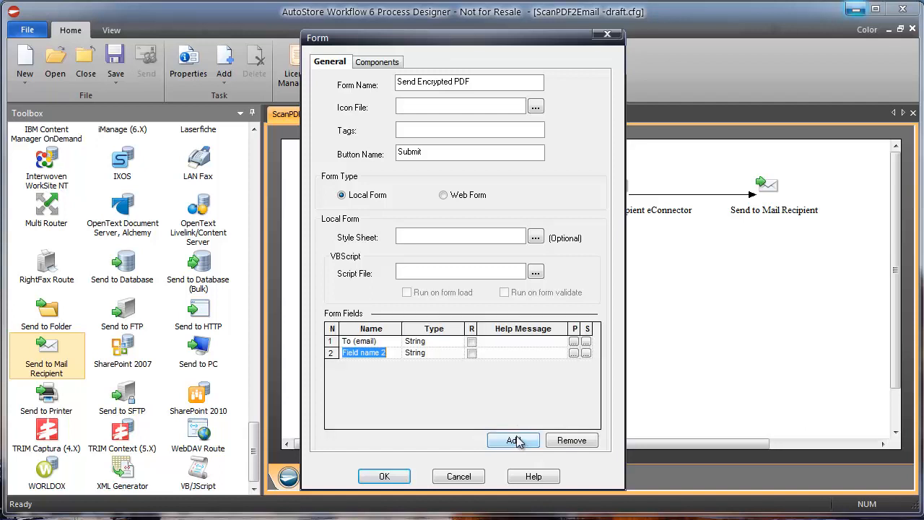
{"action": "type", "text": "Password"}
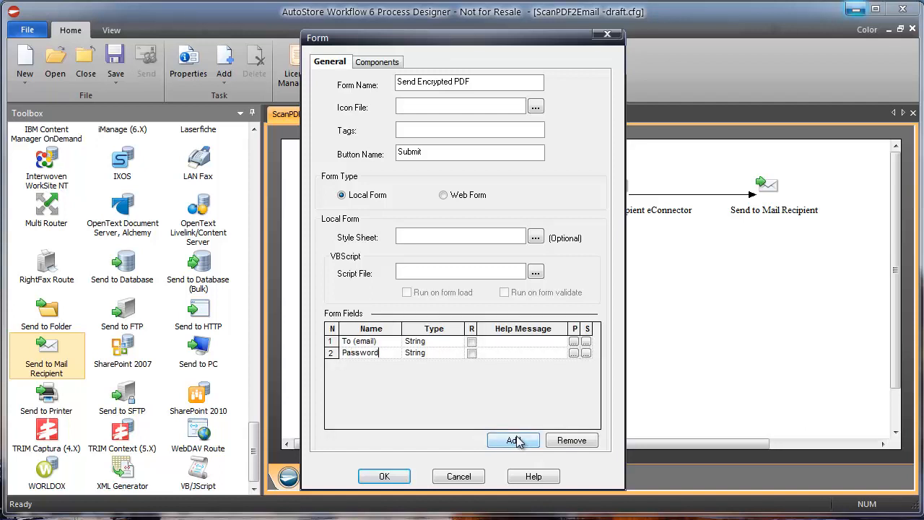
{"action": "left_click", "coordinate": [399, 64]}
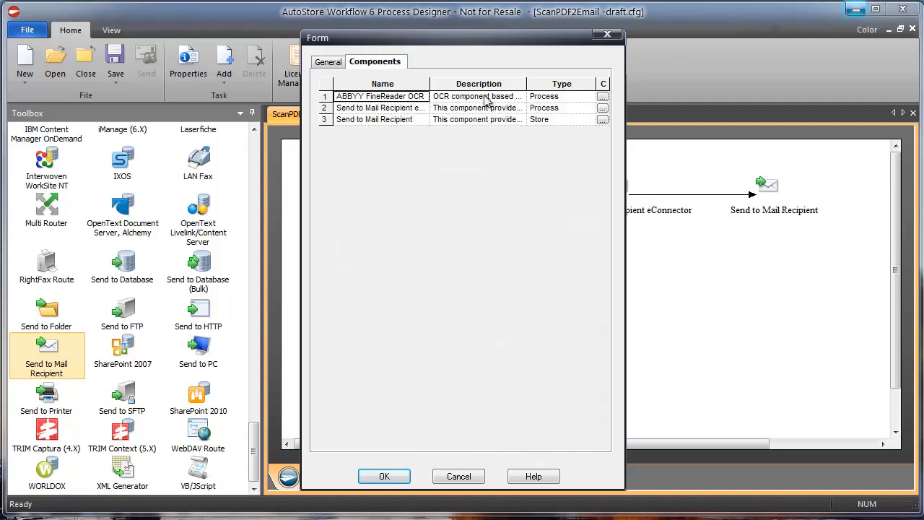
- Set the ABBYY FineReader OCR step to Activate Yes and Pass through No, and apply
{"action": "left_click", "coordinate": [603, 96]}
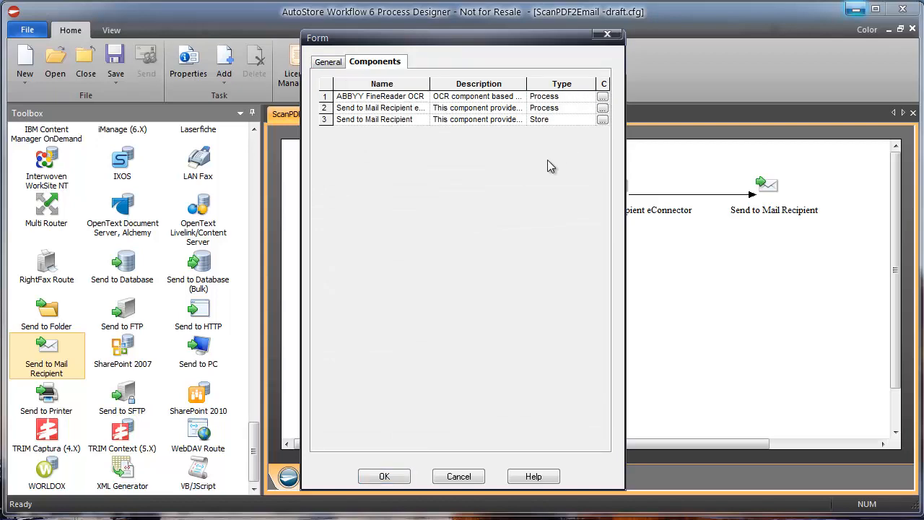
{"action": "left_click", "coordinate": [558, 128]}
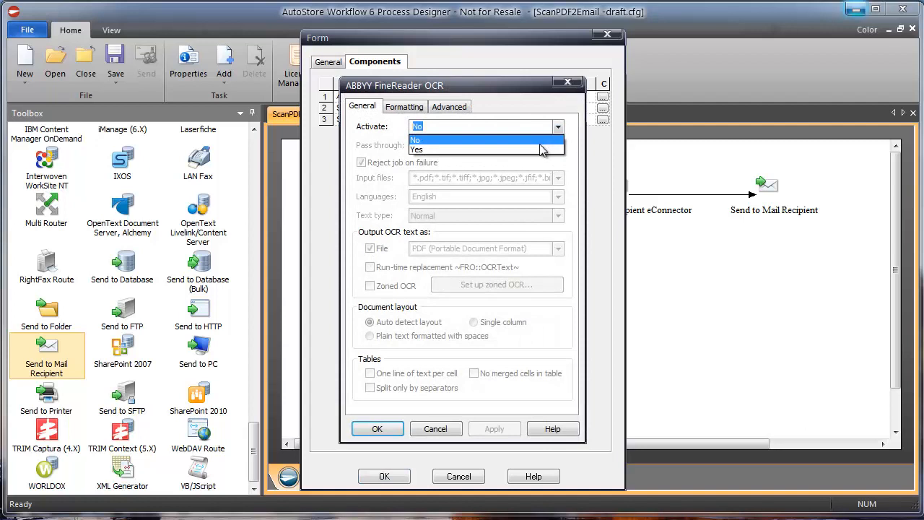
{"action": "left_click", "coordinate": [545, 149]}
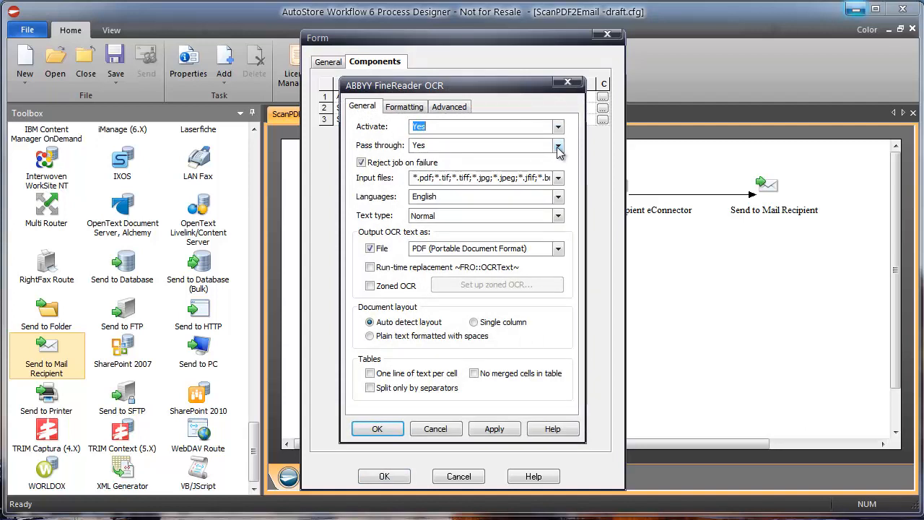
{"action": "left_click", "coordinate": [557, 148]}
{"action": "left_click", "coordinate": [537, 157]}
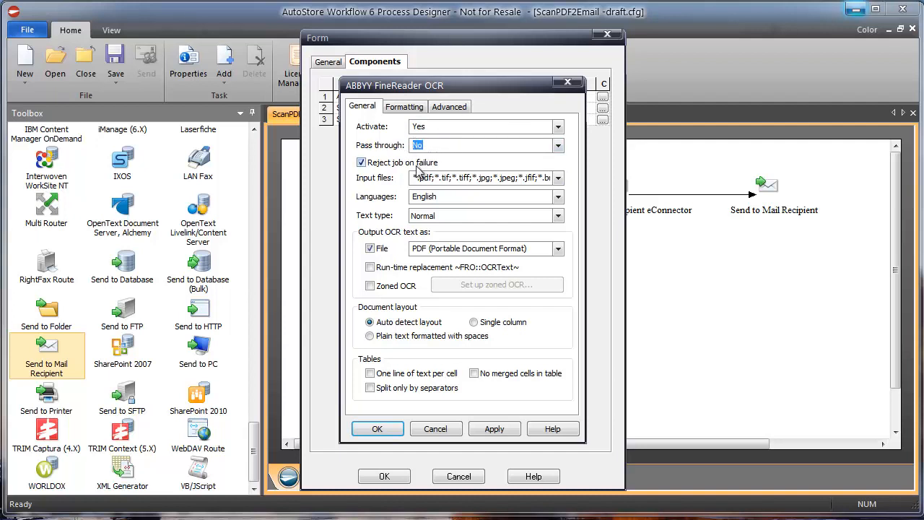
{"action": "left_click", "coordinate": [490, 428]}
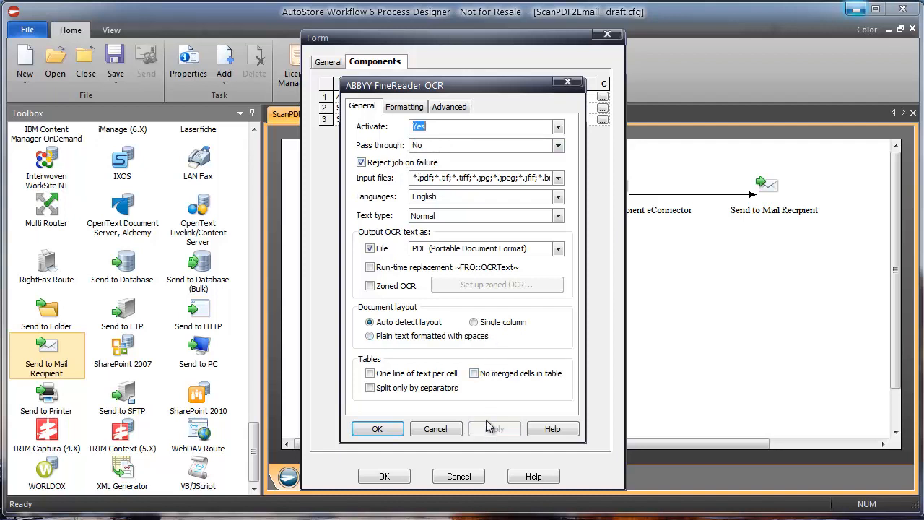
{"action": "left_click", "coordinate": [396, 107]}
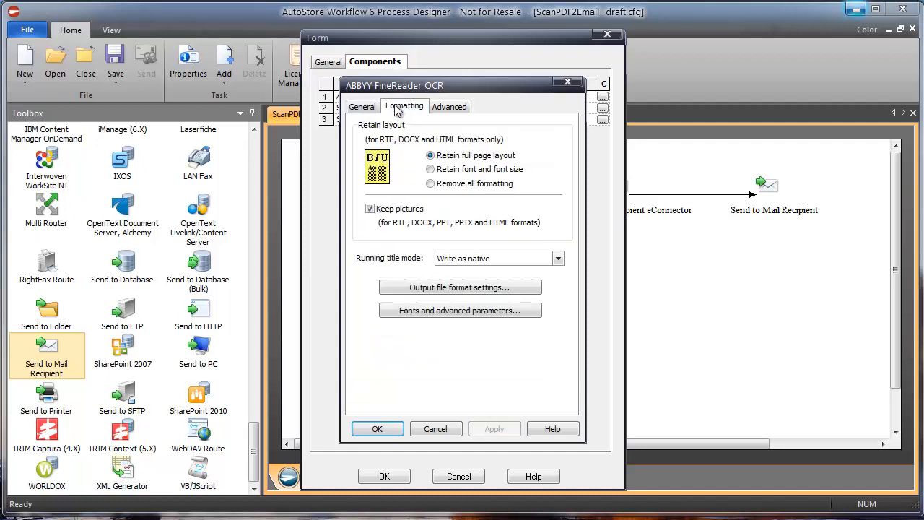
- Enable AES encryption for the PDF output and bring the Available RRTs panel into view
{"action": "left_click", "coordinate": [505, 292]}
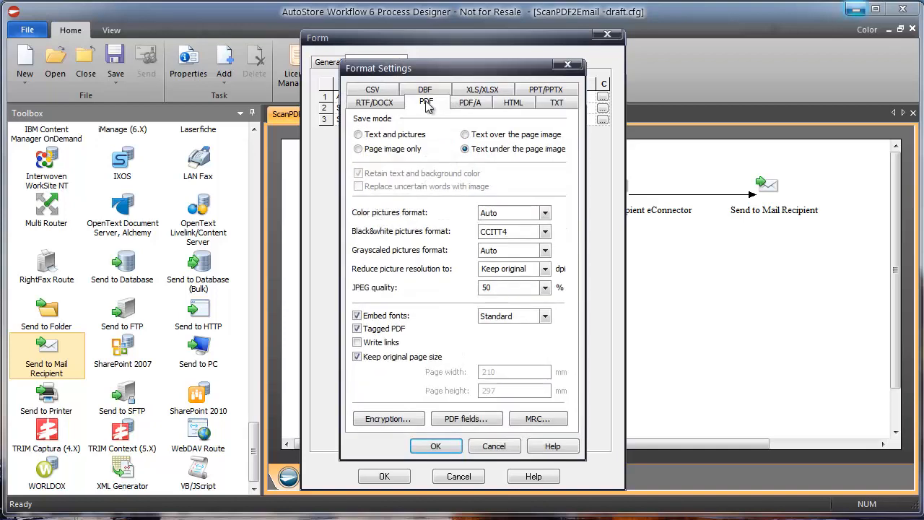
{"action": "left_click", "coordinate": [403, 424]}
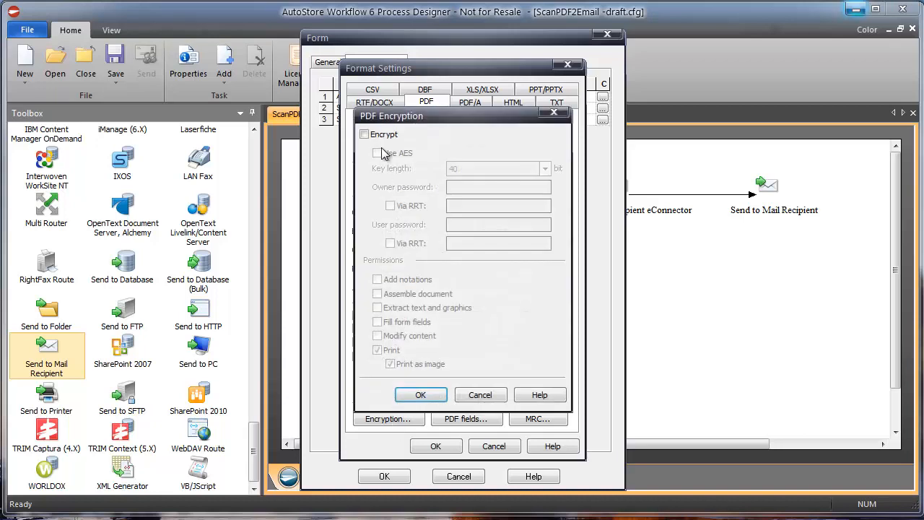
{"action": "left_click", "coordinate": [365, 134]}
{"action": "left_click_drag", "start_coordinate": [410, 118], "coordinate": [440, 116]}
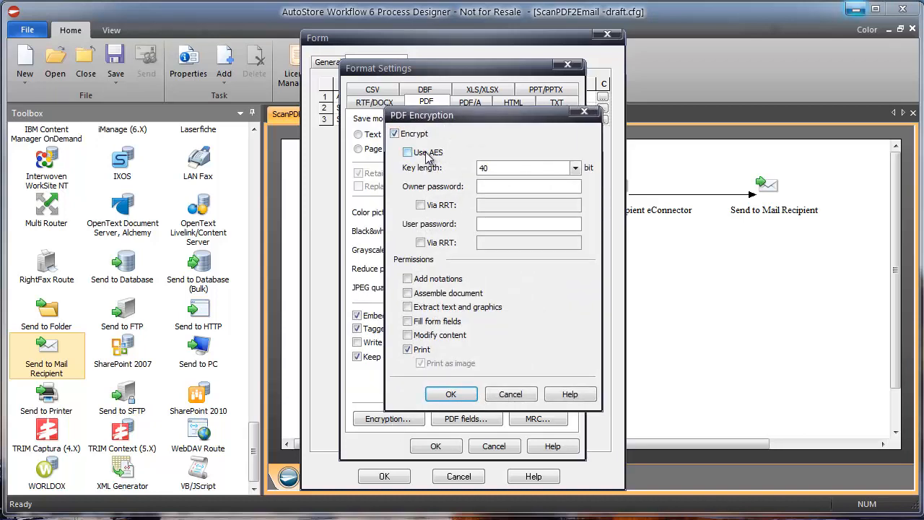
{"action": "left_click", "coordinate": [428, 154]}
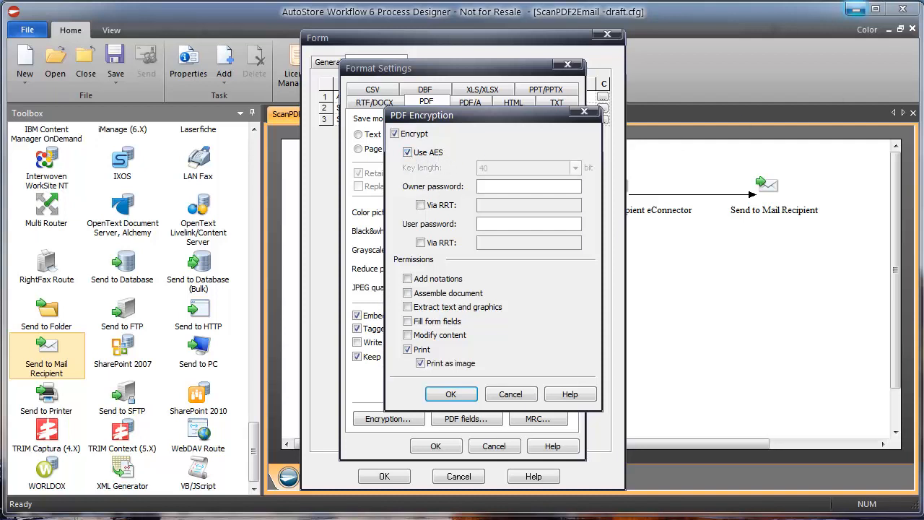
{"action": "left_click_drag", "start_coordinate": [923, 71], "coordinate": [725, 87]}
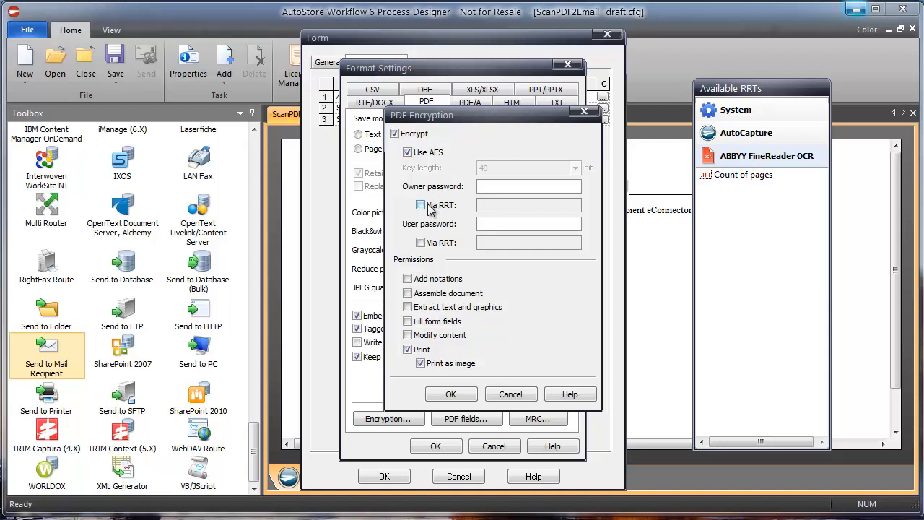
- Set both owner and user passwords via RRT to the AutoCapture Password field (~ACC::%Password%~)
{"action": "left_click", "coordinate": [501, 185]}
{"action": "left_click", "coordinate": [421, 205]}
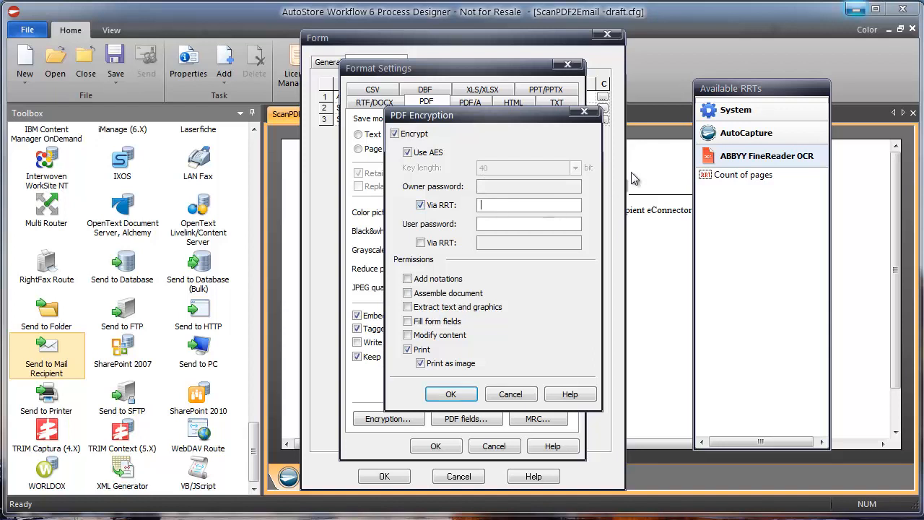
{"action": "left_click", "coordinate": [722, 134]}
{"action": "left_click_drag", "start_coordinate": [722, 165], "coordinate": [516, 207]}
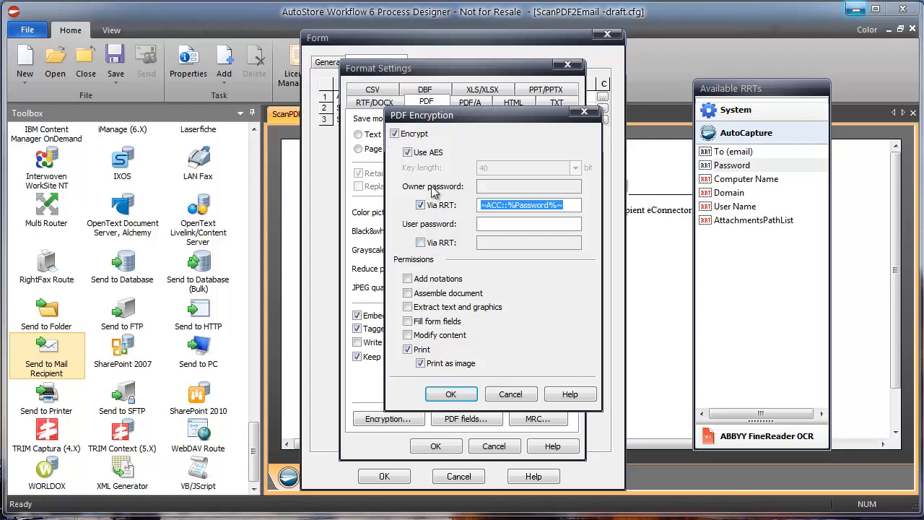
{"action": "left_click", "coordinate": [421, 243]}
{"action": "left_click_drag", "start_coordinate": [719, 165], "coordinate": [505, 243]}
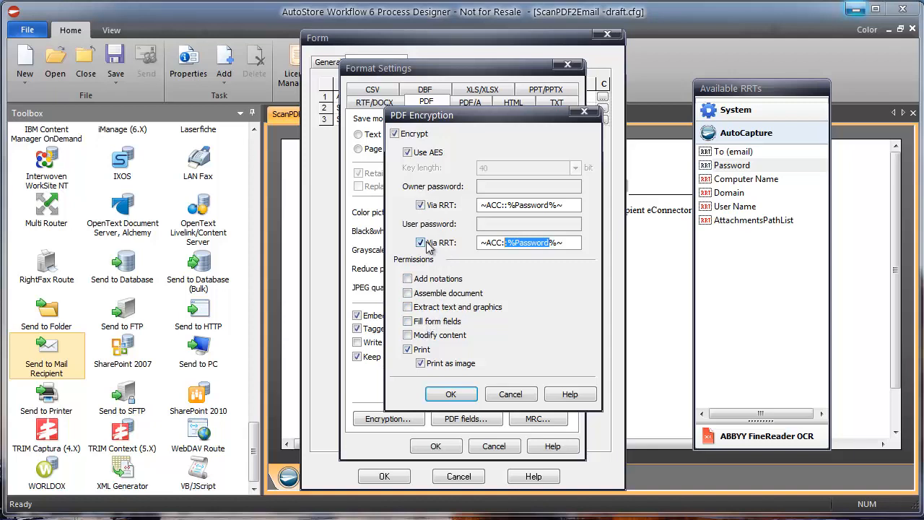
- Confirm the Encryption, Format Settings and ABBYY FineReader OCR dialogs with OK
{"action": "left_click", "coordinate": [451, 394]}
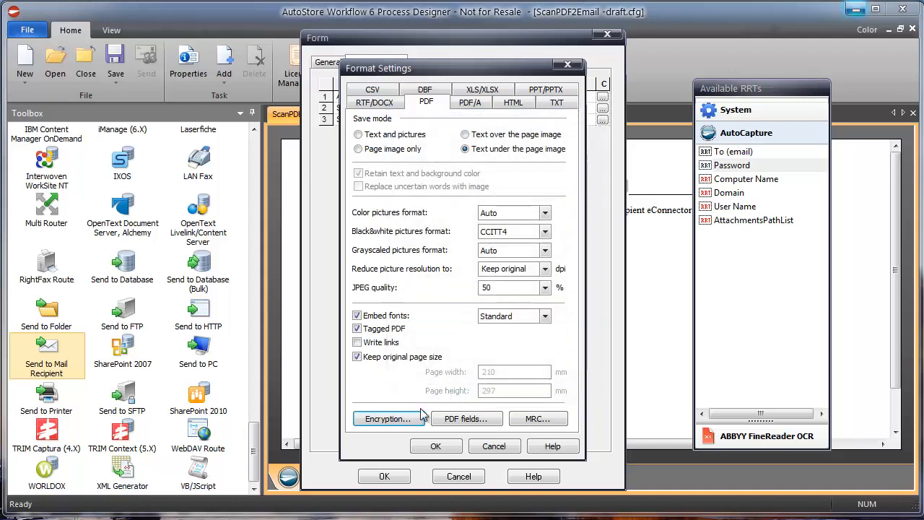
{"action": "left_click", "coordinate": [433, 446]}
{"action": "left_click", "coordinate": [378, 428]}
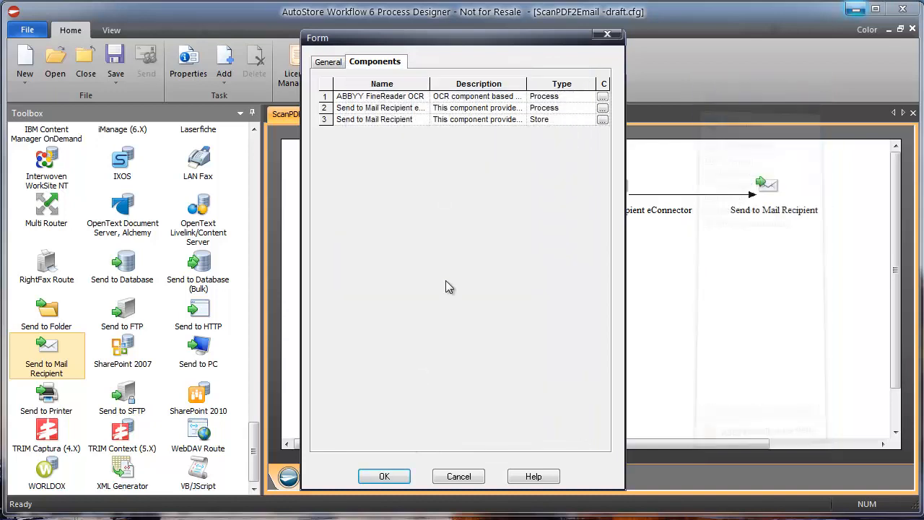
- Activate the Send to Mail Recipient eConnector step and view its Message fields
{"action": "left_click", "coordinate": [603, 109]}
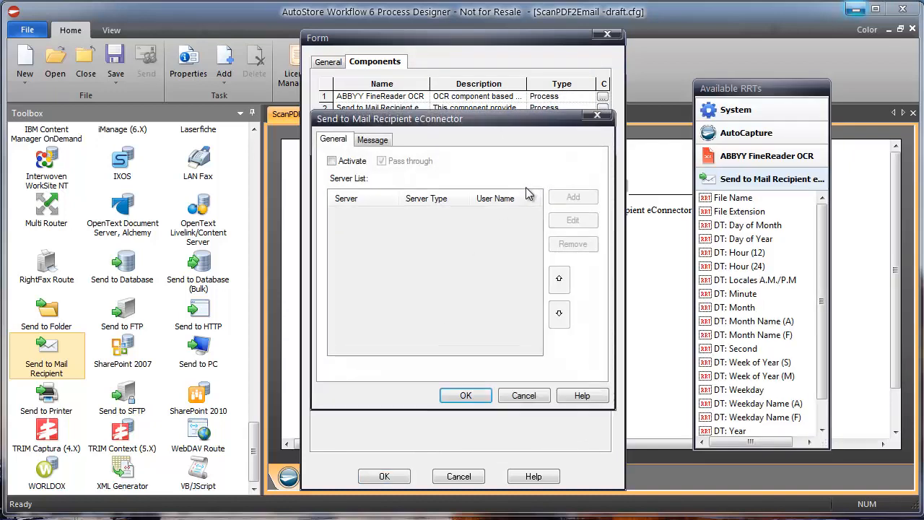
{"action": "left_click", "coordinate": [345, 163]}
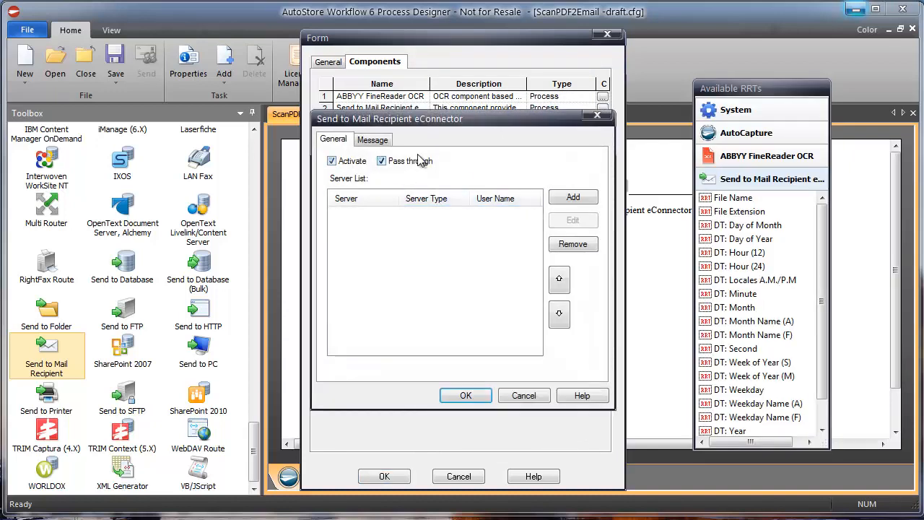
{"action": "left_click", "coordinate": [372, 140]}
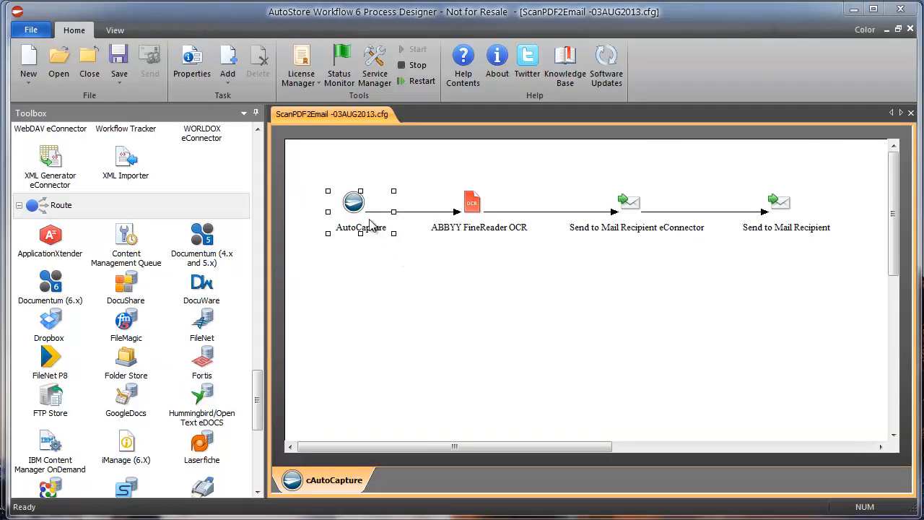
{"action": "double_click", "coordinate": [348, 200]}
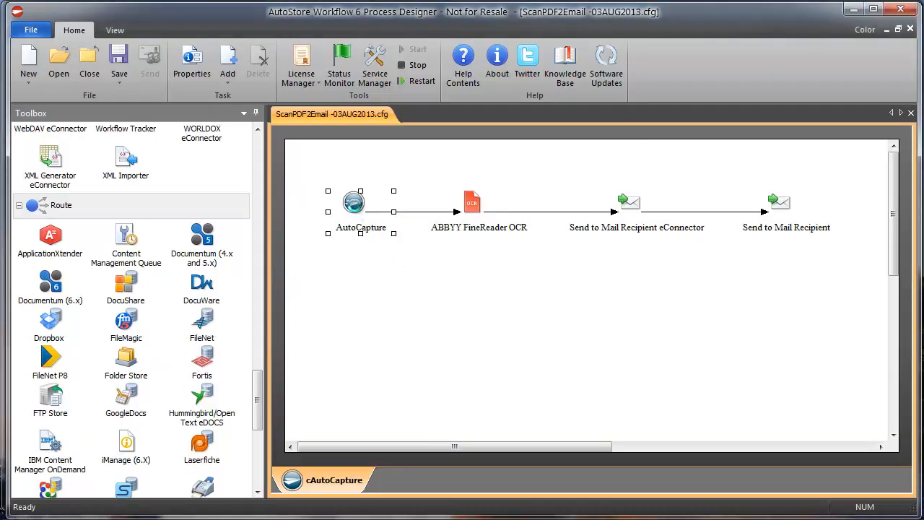
- Open the Secure Email form from the Common Group and show its components
{"action": "left_click", "coordinate": [333, 149]}
{"action": "left_click", "coordinate": [371, 161]}
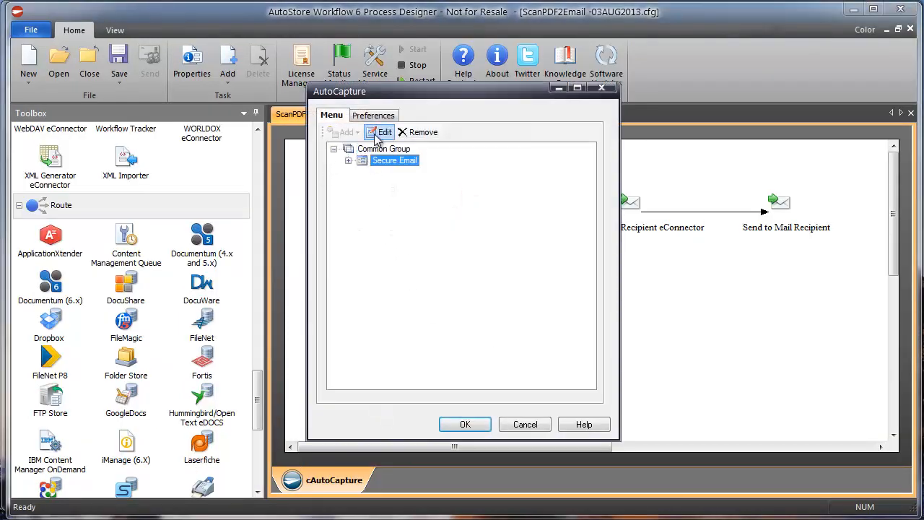
{"action": "left_click", "coordinate": [385, 133]}
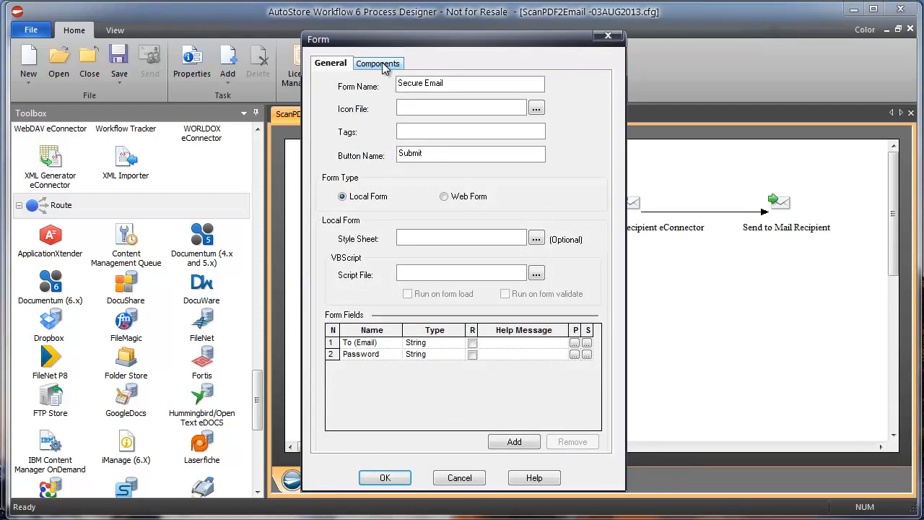
{"action": "left_click", "coordinate": [384, 64]}
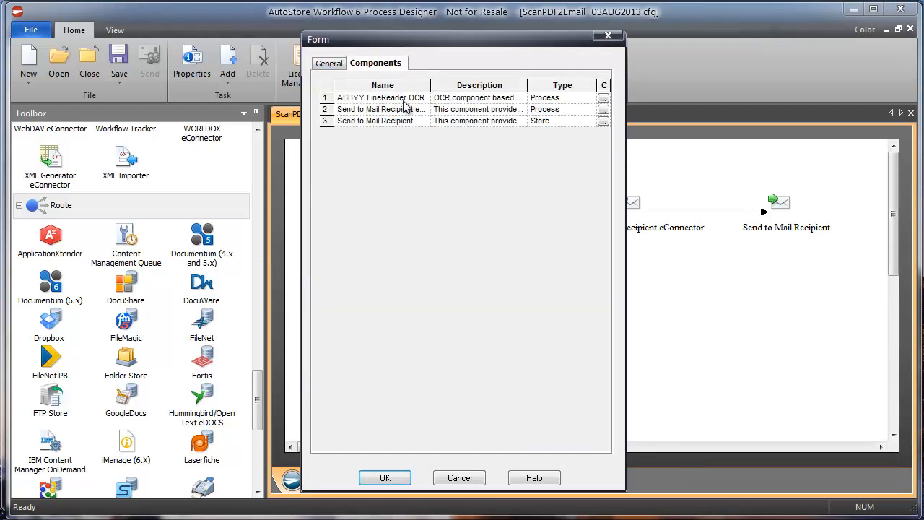
- Review the eConnector's smtp.gmail.com server and message body, then cancel without changes
{"action": "left_click", "coordinate": [604, 109]}
{"action": "left_click", "coordinate": [386, 216]}
{"action": "left_click", "coordinate": [562, 221]}
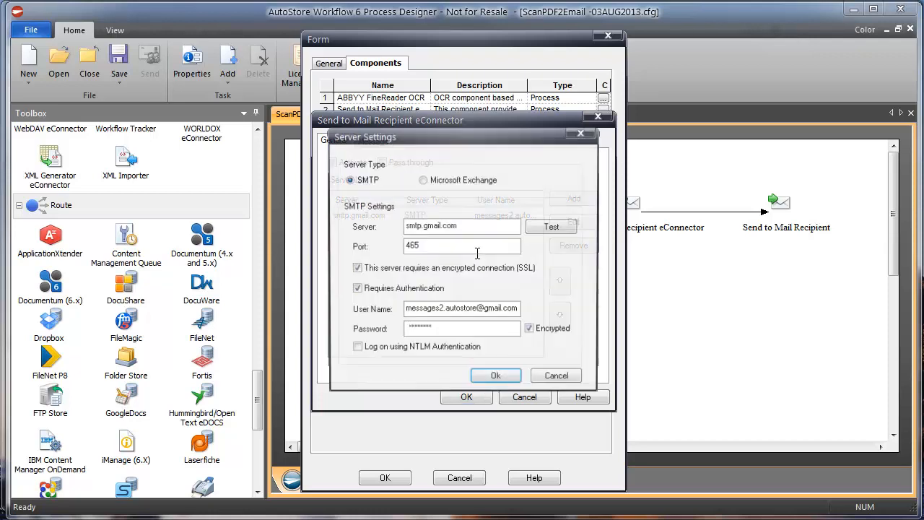
{"action": "left_click", "coordinate": [497, 379]}
{"action": "left_click", "coordinate": [373, 141]}
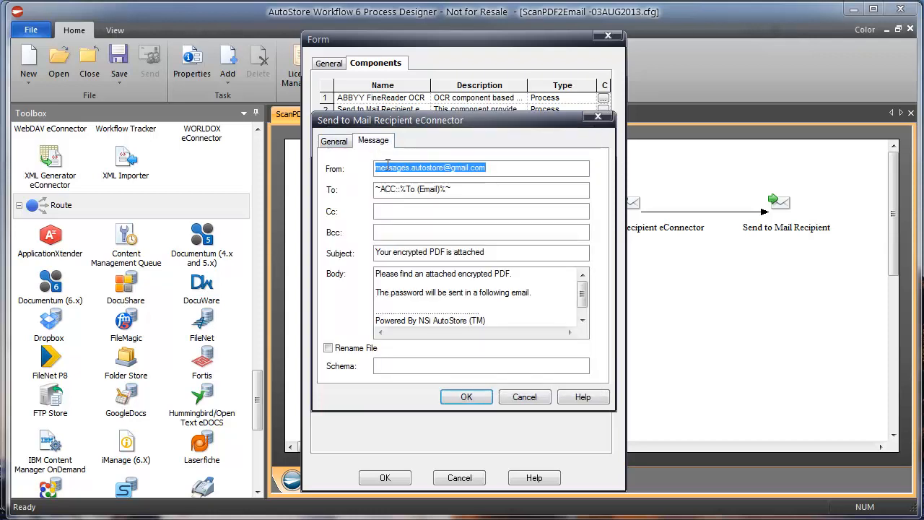
{"action": "left_click_drag", "start_coordinate": [391, 273], "coordinate": [480, 295]}
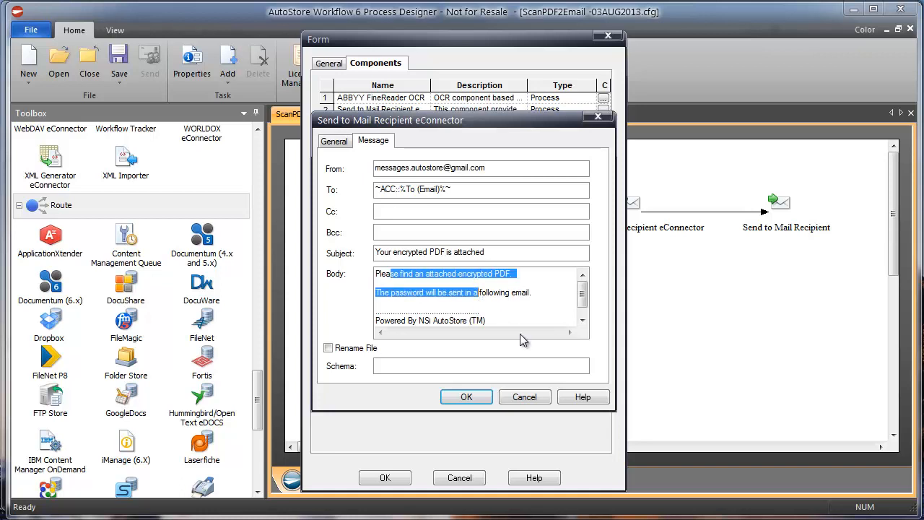
{"action": "left_click", "coordinate": [335, 141]}
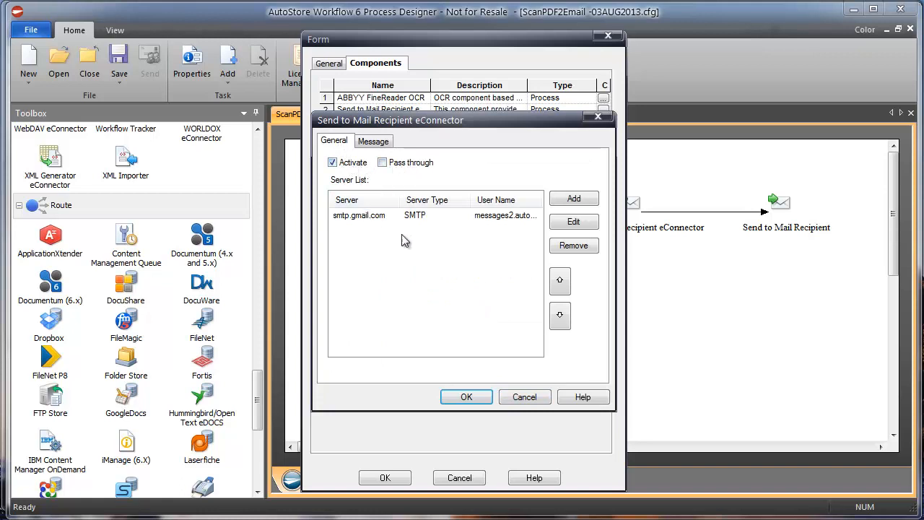
{"action": "left_click", "coordinate": [517, 397]}
- Inspect the password email's body text, then cancel out of it, the form and AutoCapture
{"action": "left_click", "coordinate": [603, 121]}
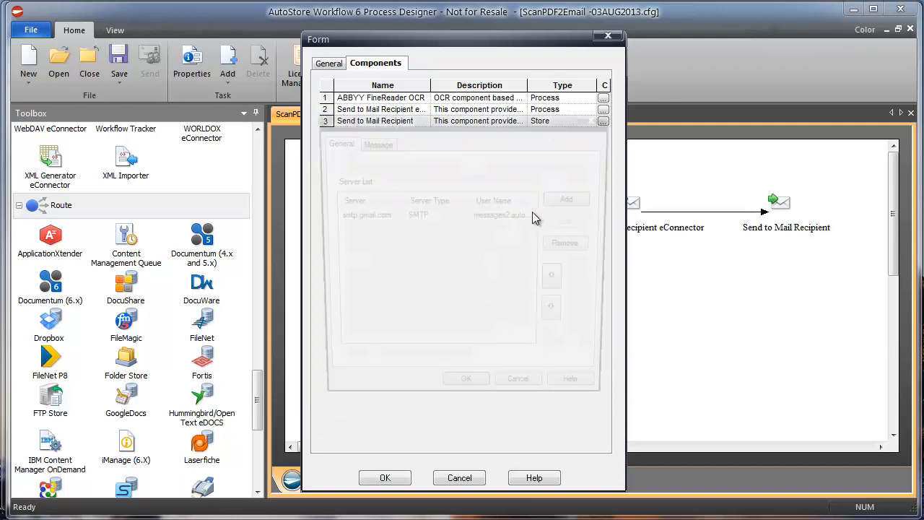
{"action": "left_click", "coordinate": [373, 142]}
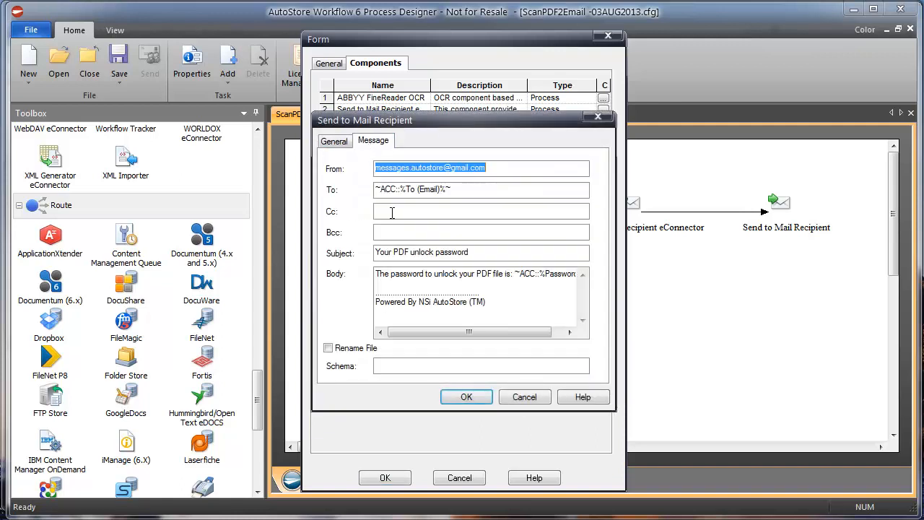
{"action": "left_click", "coordinate": [452, 284]}
{"action": "left_click_drag", "start_coordinate": [515, 272], "coordinate": [582, 271]}
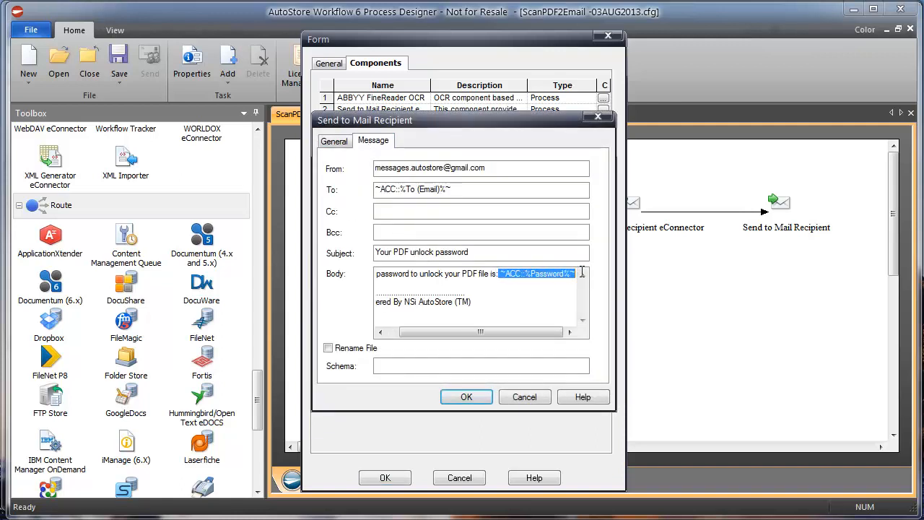
{"action": "left_click", "coordinate": [519, 399]}
{"action": "left_click", "coordinate": [460, 479]}
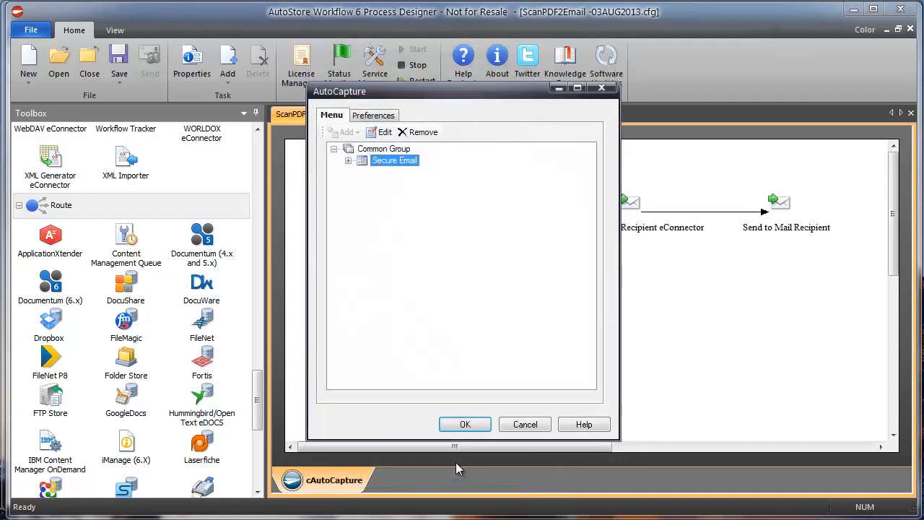
{"action": "left_click", "coordinate": [524, 424]}
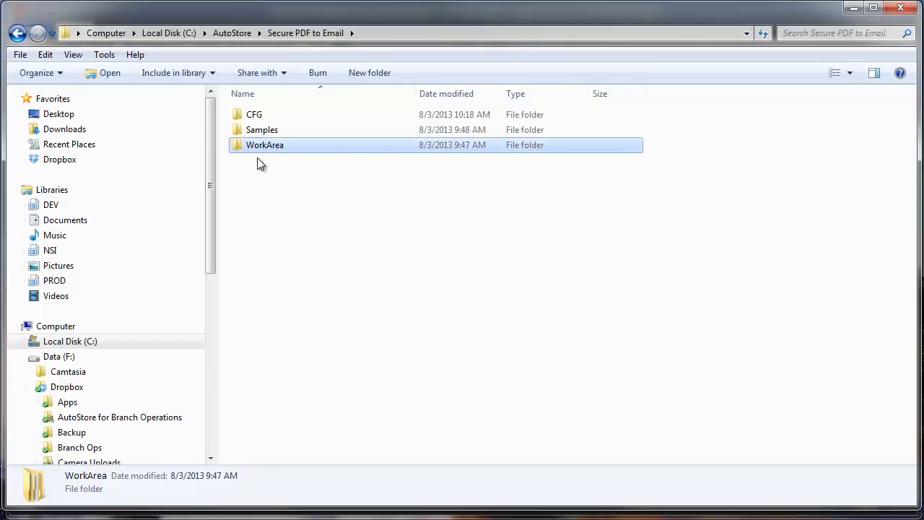
- In the Samples folder, send Medical Document.jpg to AutoCapture's Secure Email
{"action": "double_click", "coordinate": [254, 129]}
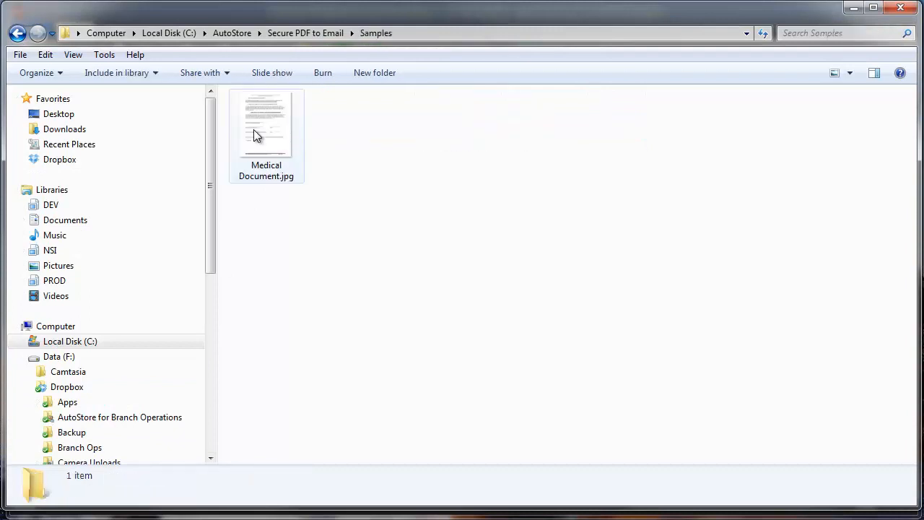
{"action": "left_click", "coordinate": [274, 132]}
{"action": "right_click", "coordinate": [273, 132]}
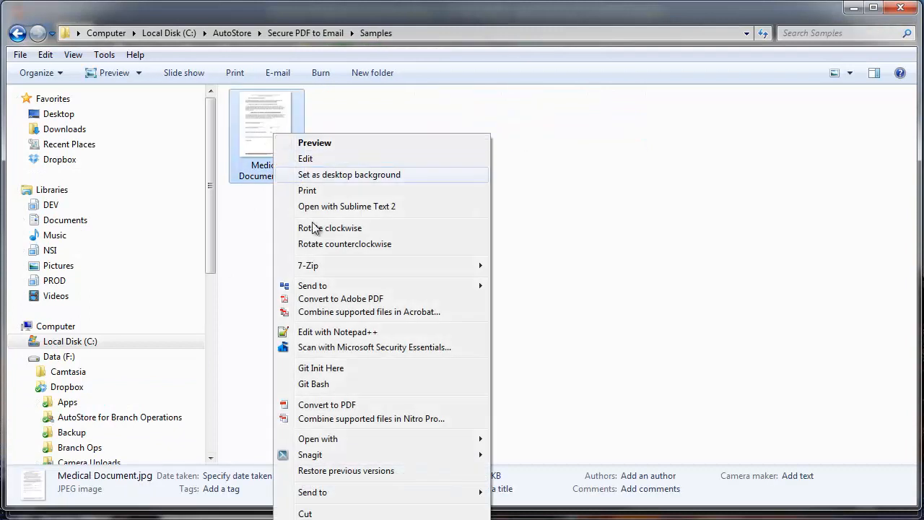
{"action": "mouse_move", "coordinate": [394, 286]}
{"action": "left_click", "coordinate": [525, 287]}
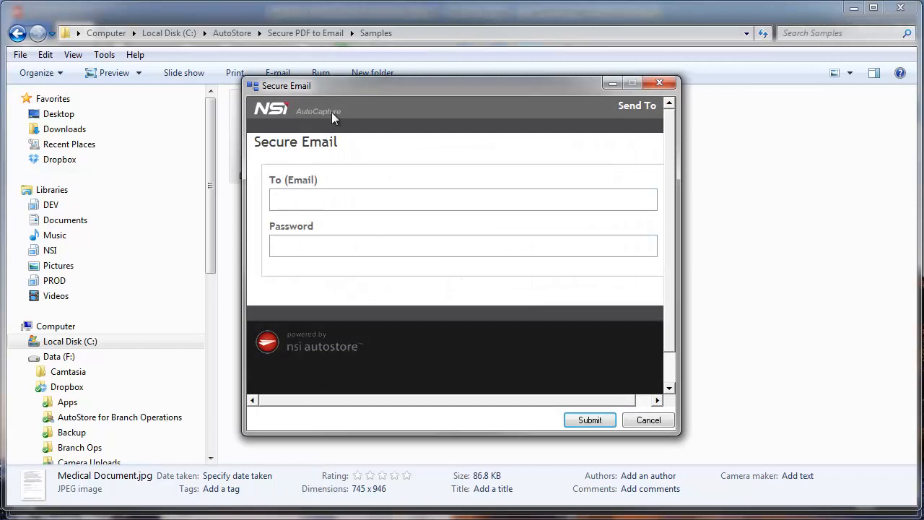
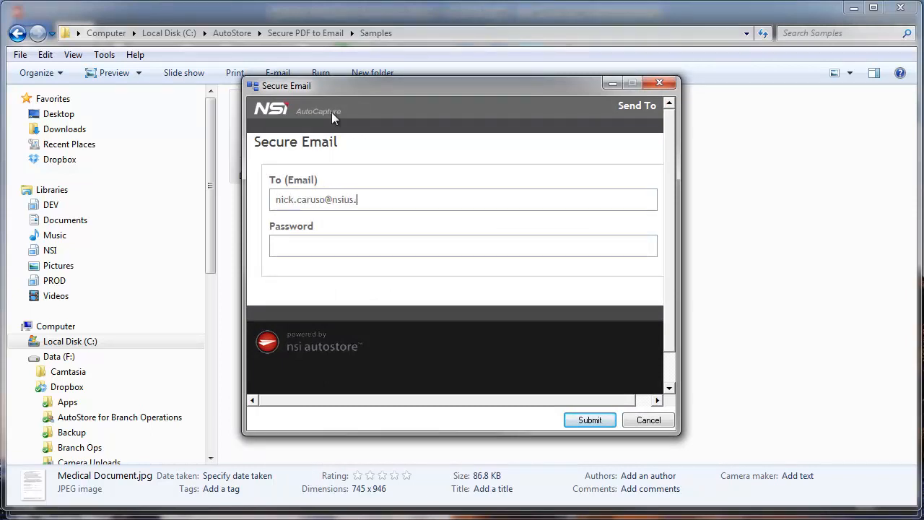
- Enter the recipient's e-mail address and a password, then submit and acknowledge the confirmation
{"action": "key", "text": "Tab"}
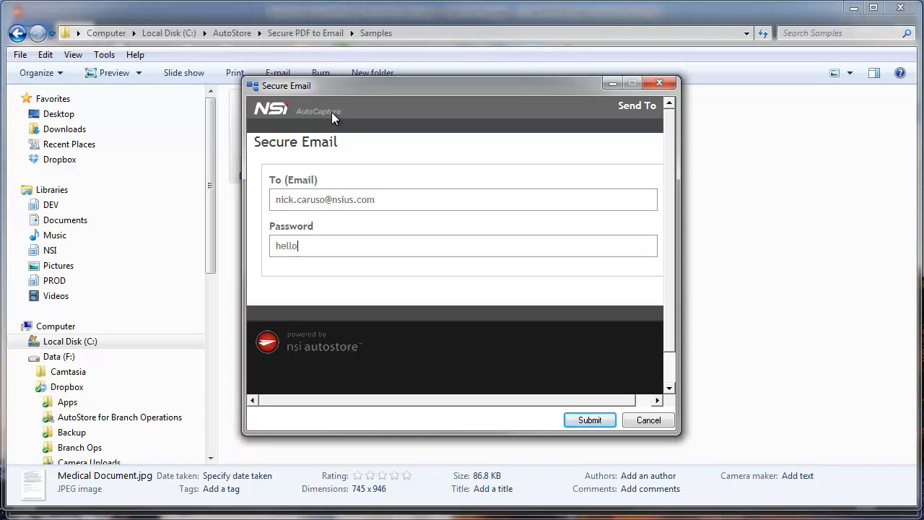
{"action": "left_click", "coordinate": [587, 421]}
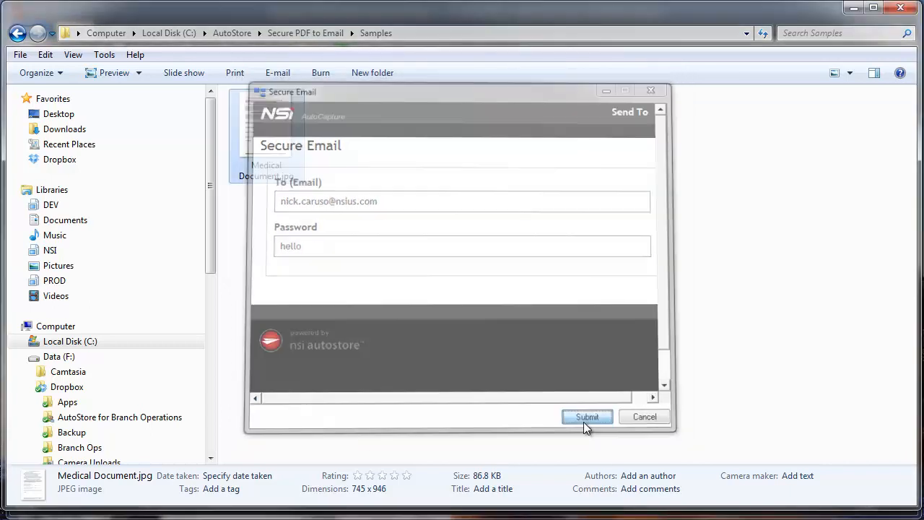
{"action": "left_click", "coordinate": [653, 428]}
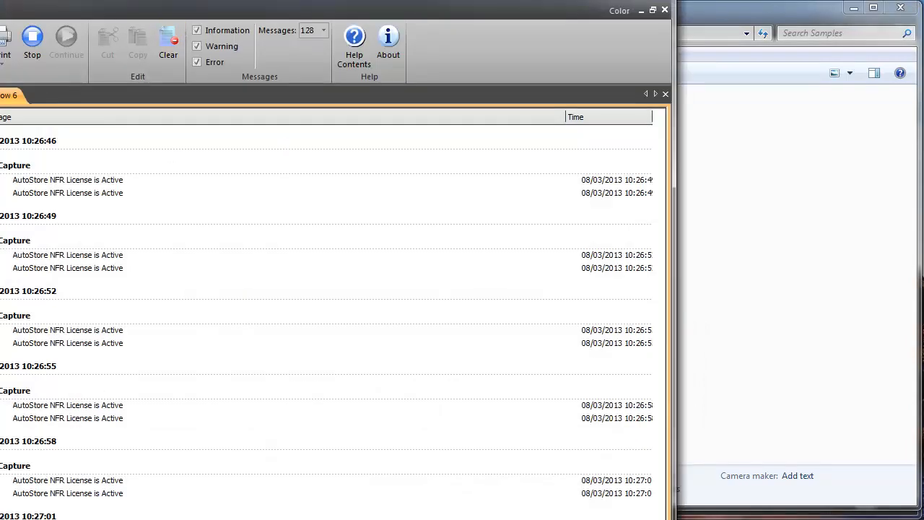
- Bring the Status Monitor window on screen and widen it to show full log messages
{"action": "left_click_drag", "start_coordinate": [0, 519], "coordinate": [58, 508]}
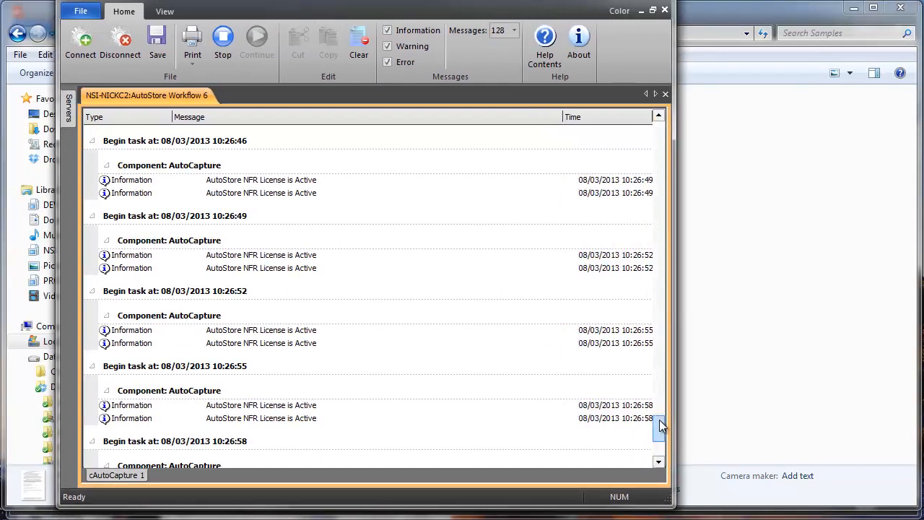
{"action": "left_click_drag", "start_coordinate": [673, 421], "coordinate": [875, 421]}
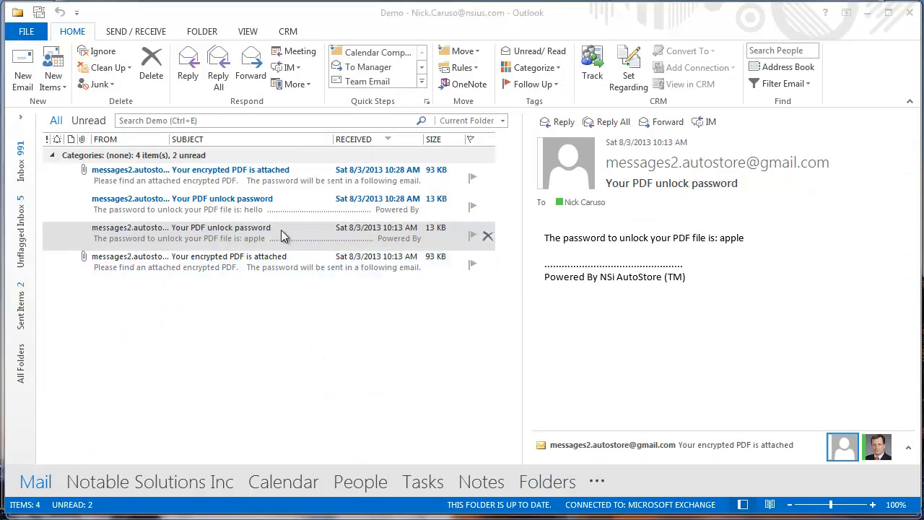
- Copy the password from the unlock-password email, then open the encrypted email's Medical Document.pdf attachment
{"action": "left_click", "coordinate": [265, 204]}
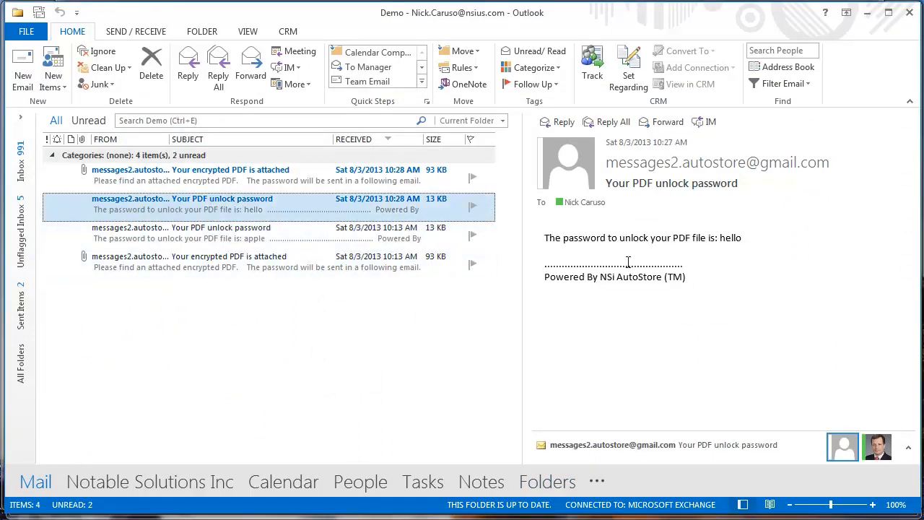
{"action": "double_click", "coordinate": [725, 238]}
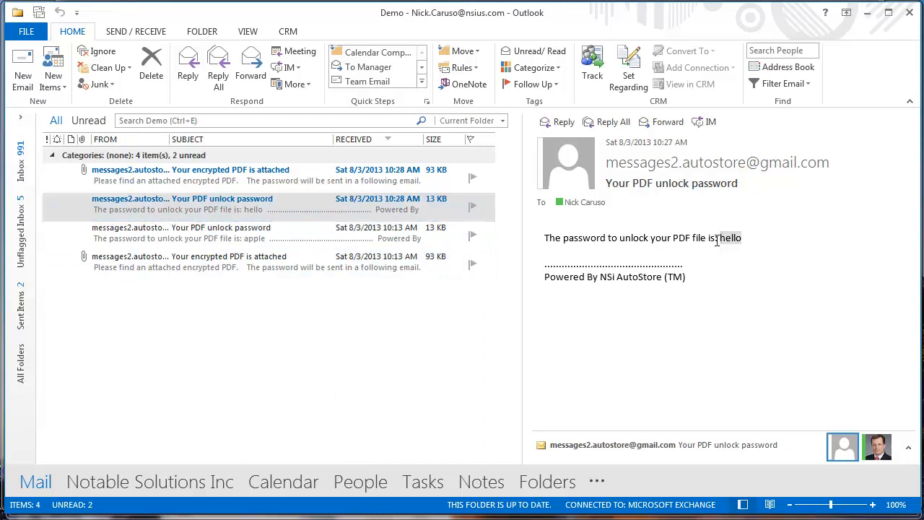
{"action": "left_click", "coordinate": [268, 177]}
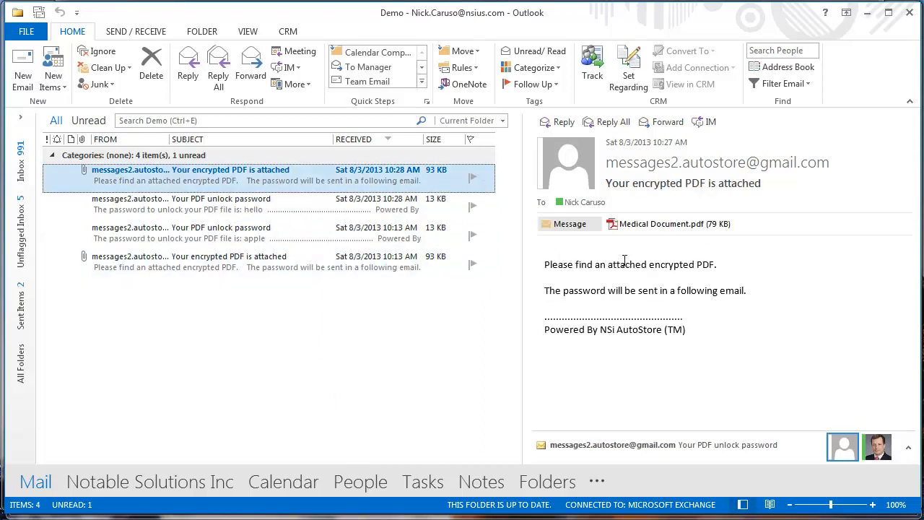
{"action": "double_click", "coordinate": [663, 229]}
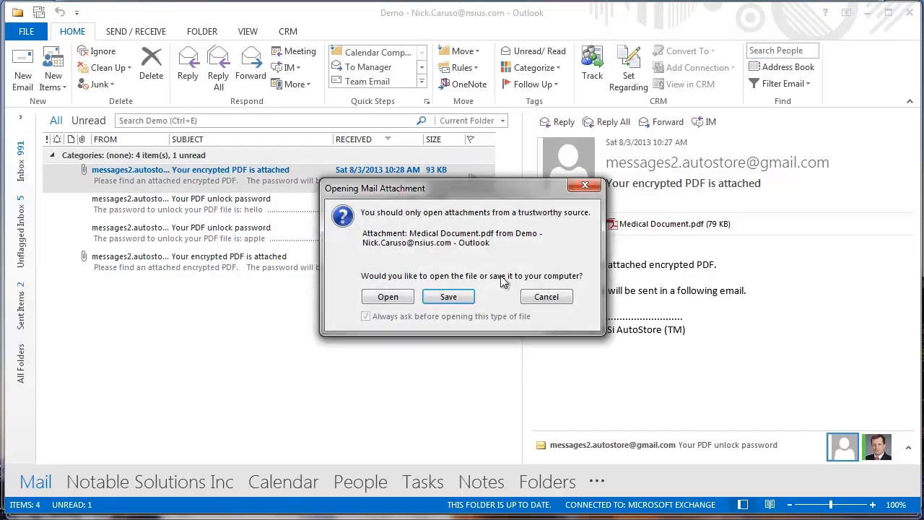
{"action": "left_click", "coordinate": [407, 301]}
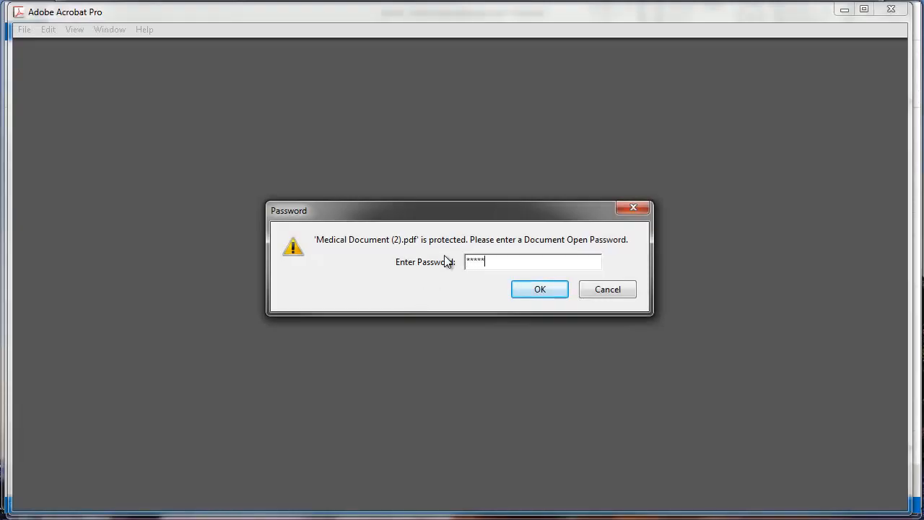
- Unlock Medical Document (2).pdf with the password and zoom out to the full page
{"action": "key", "text": "Return"}
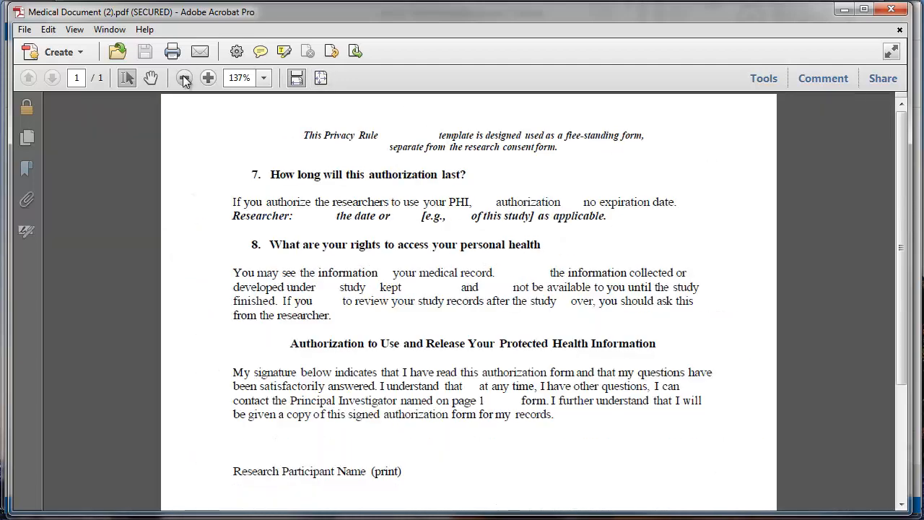
{"action": "left_click", "coordinate": [184, 78]}
{"action": "left_click", "coordinate": [185, 78]}
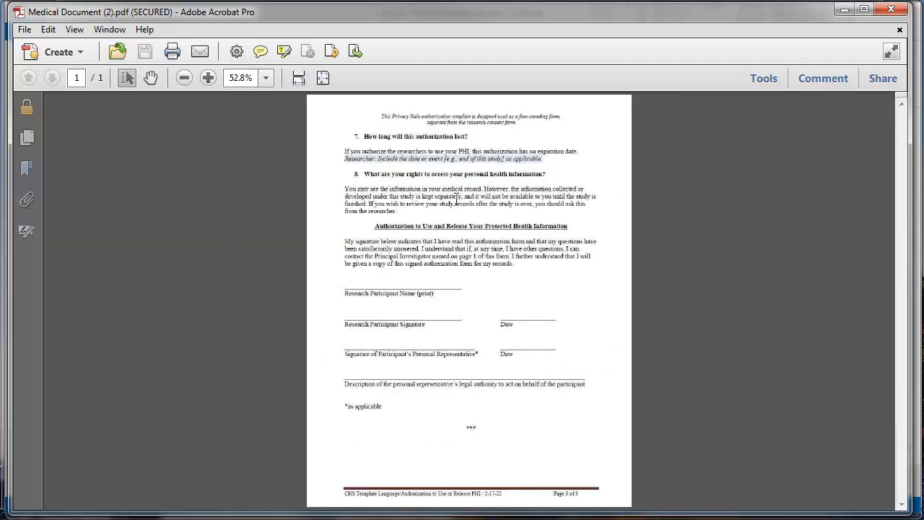